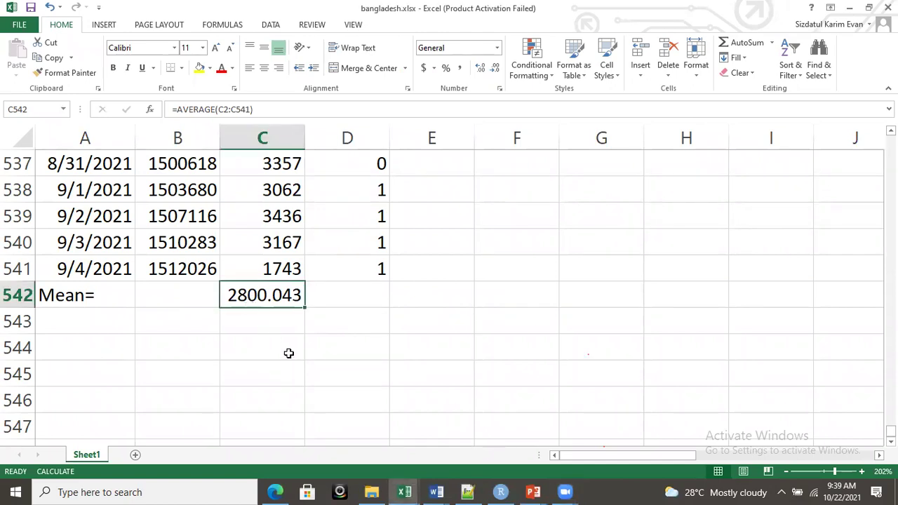
key(Up)
key(Down)
key(Down)
key(Left)
key(Right)
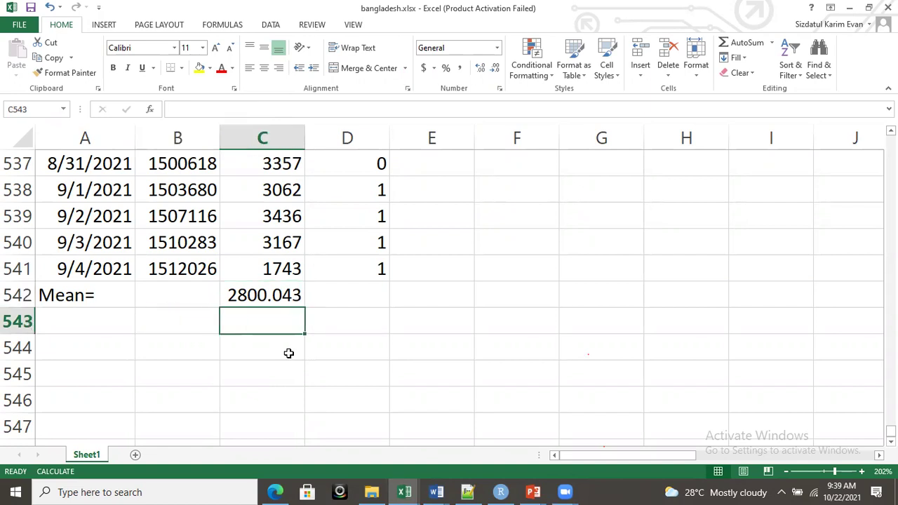
key(Up)
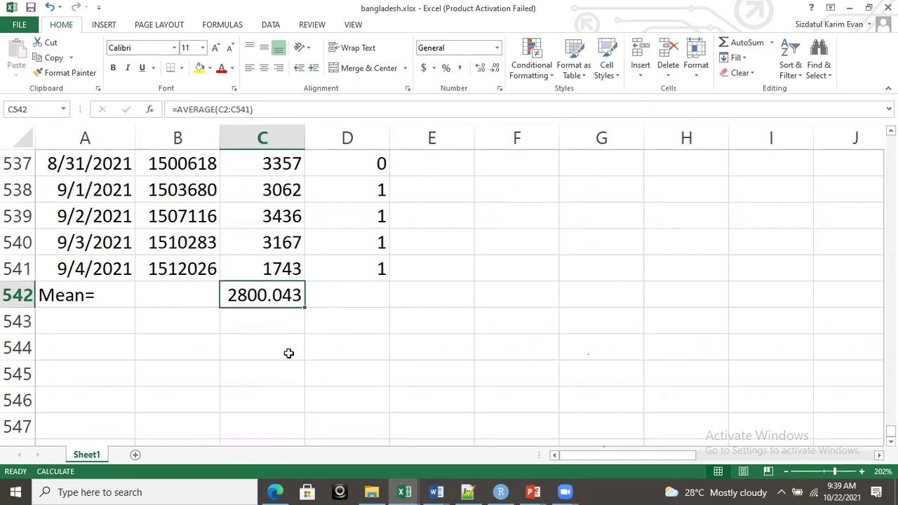
key(Down)
key(Up)
key(Up)
key(Down)
key(Down)
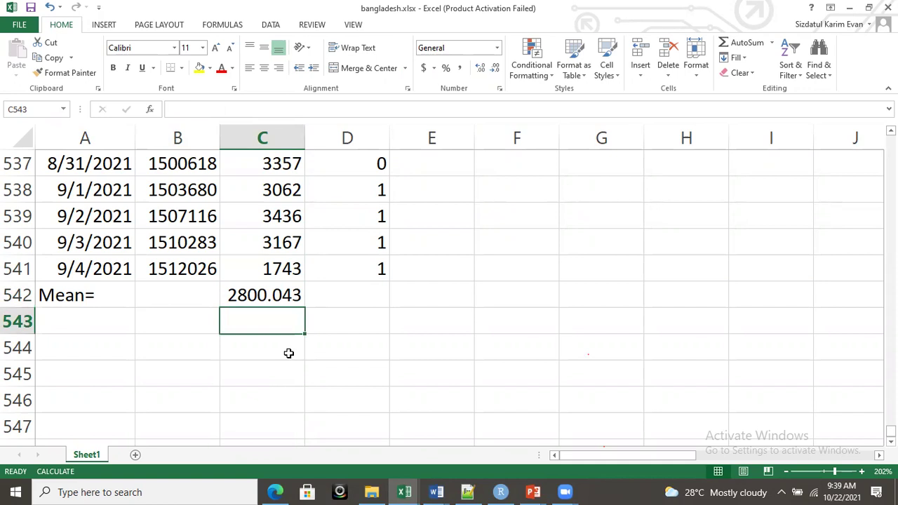
Enter the sample values 4, 5 and 6 in cells F543, G543 and H543
key(Right)
key(Right)
key(Right)
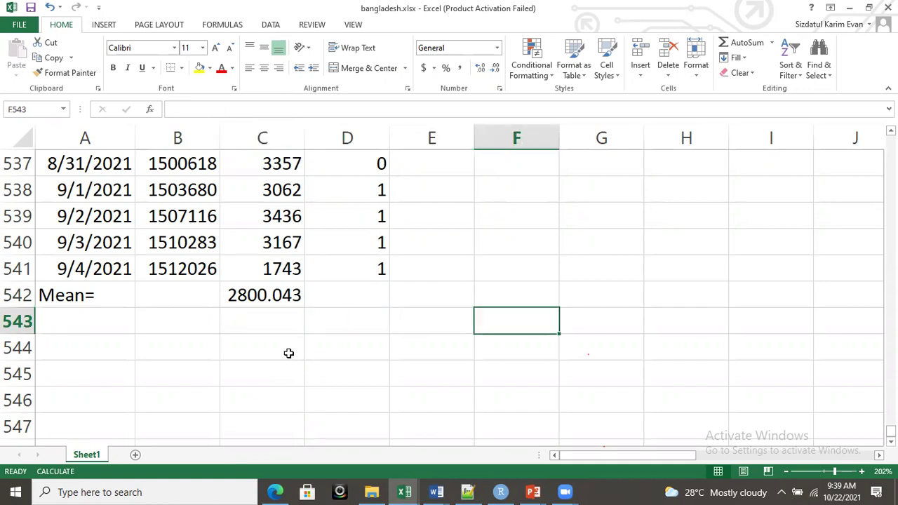
text(4)
key(Tab)
text(5)
key(Tab)
text(6)
key(Tab)
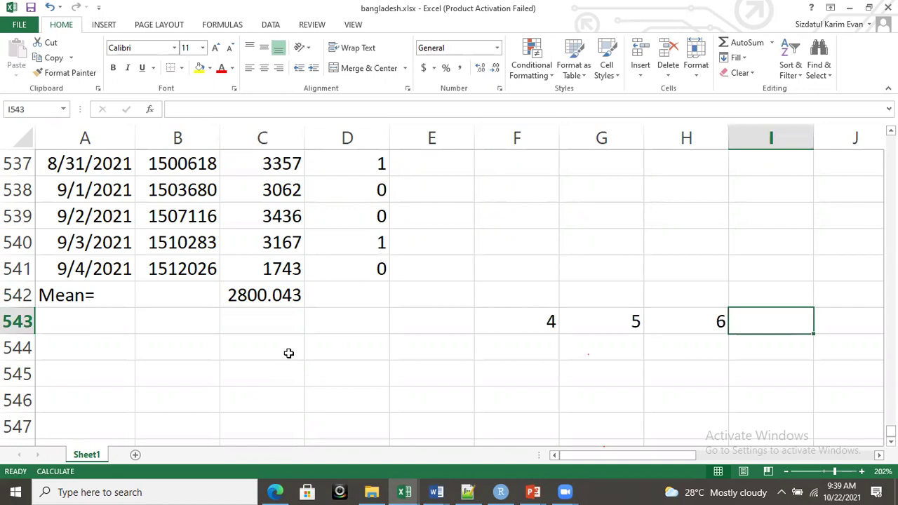
Replace the third sample value, in cell H543, with 9
key(Down)
key(Left)
key(Left)
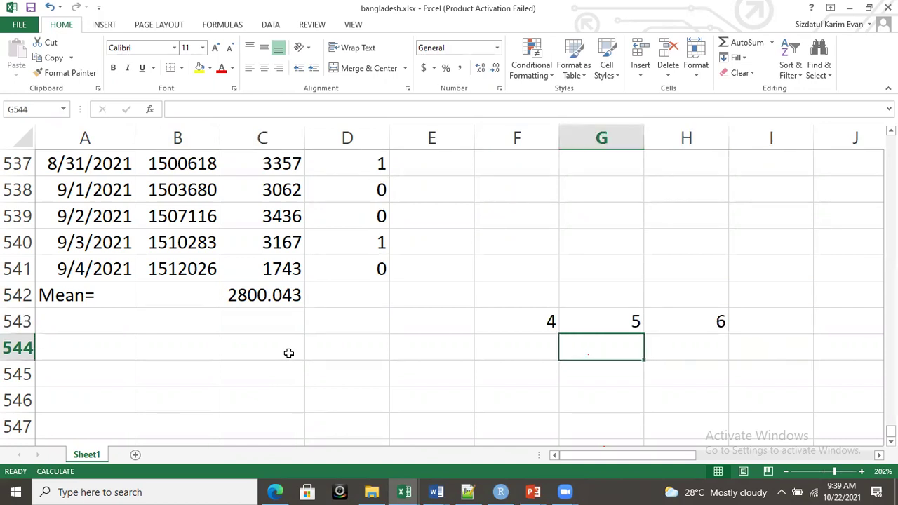
key(Up)
key(Left)
key(shift+Right)
key(shift+Right)
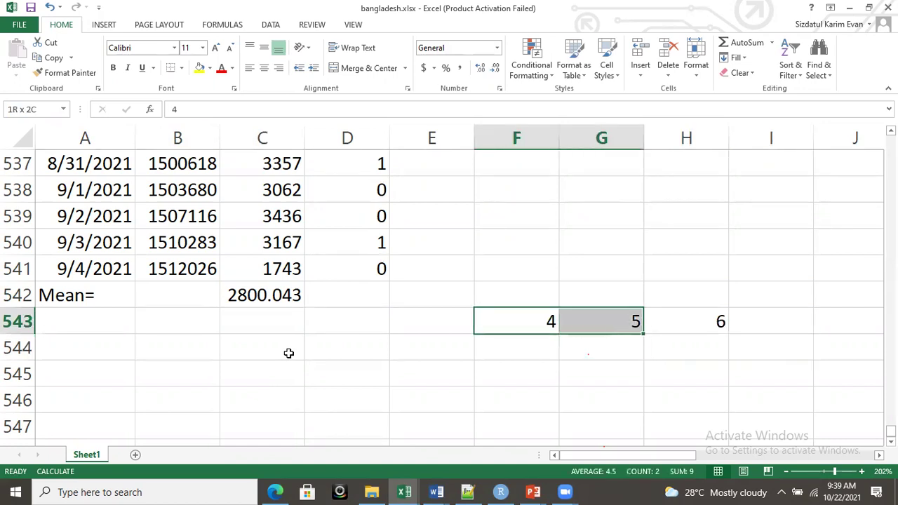
key(Right)
key(Right)
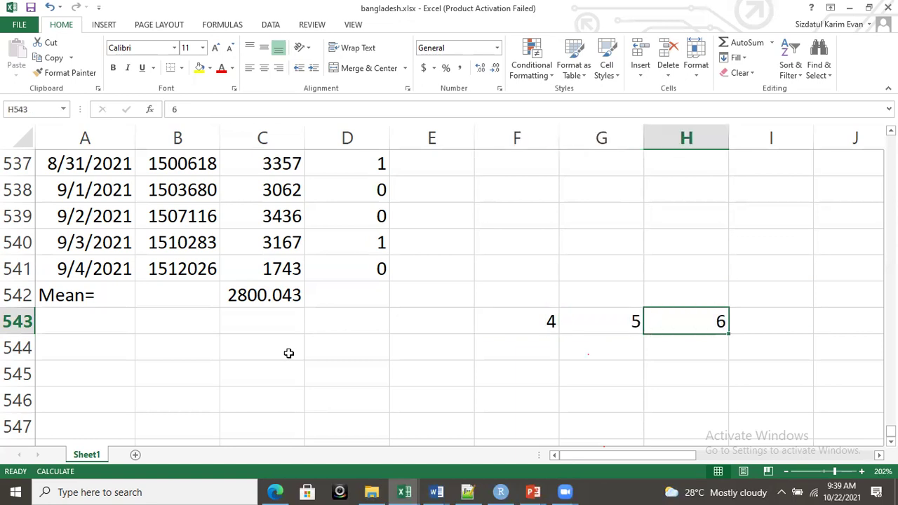
text(9)
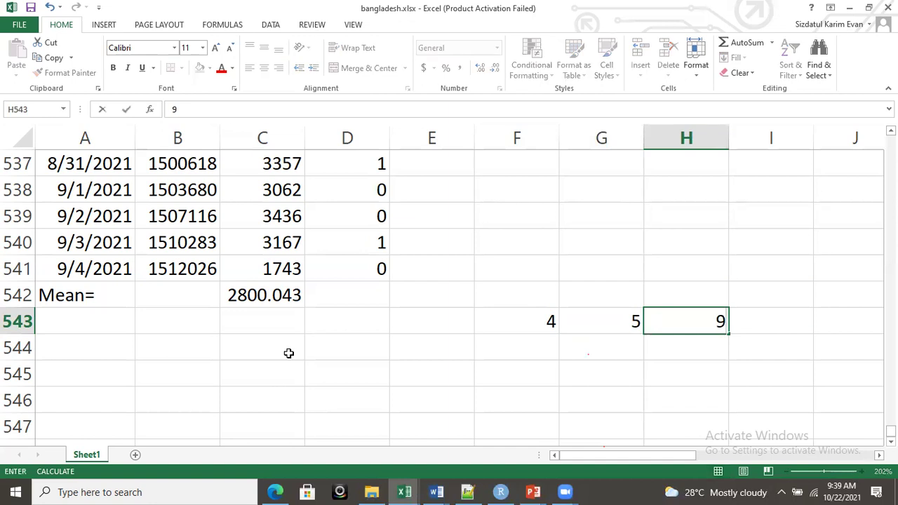
key(Return)
key(Left)
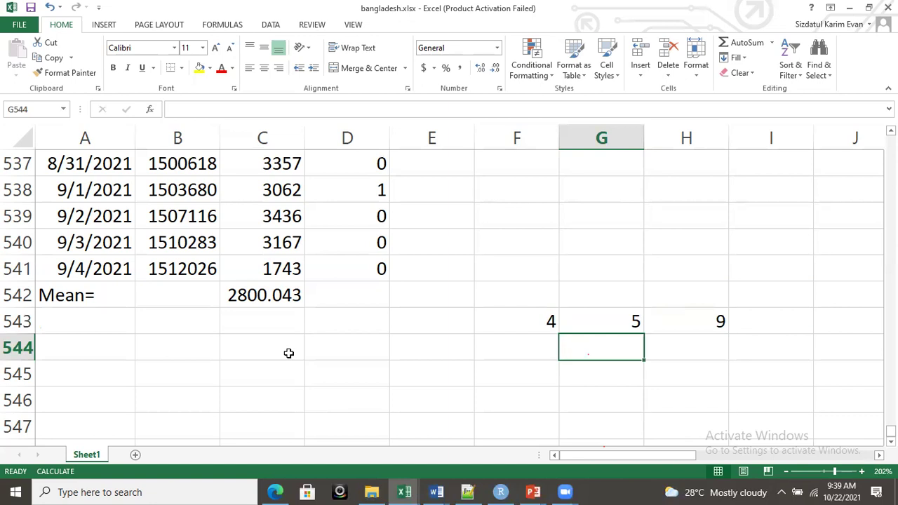
Change the third sample value, in cell H543, to 30 as an outlier
key(Right)
key(Up)
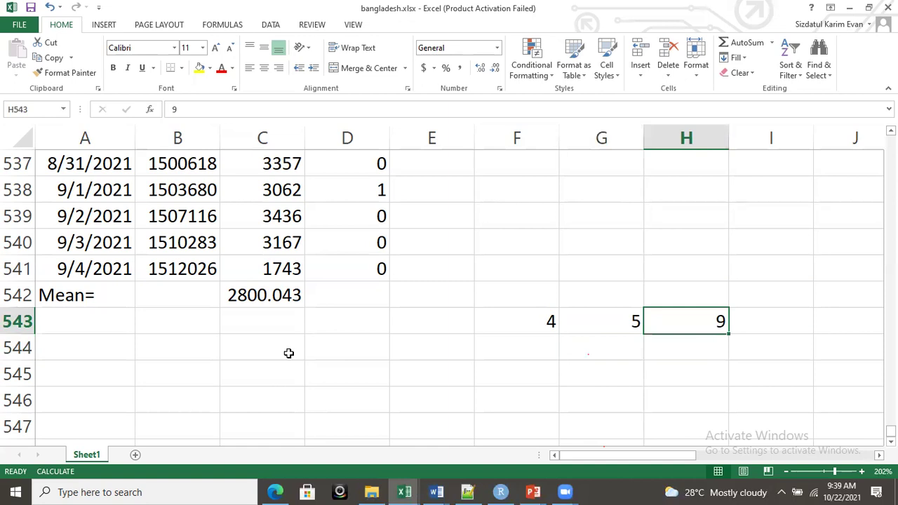
text(30)
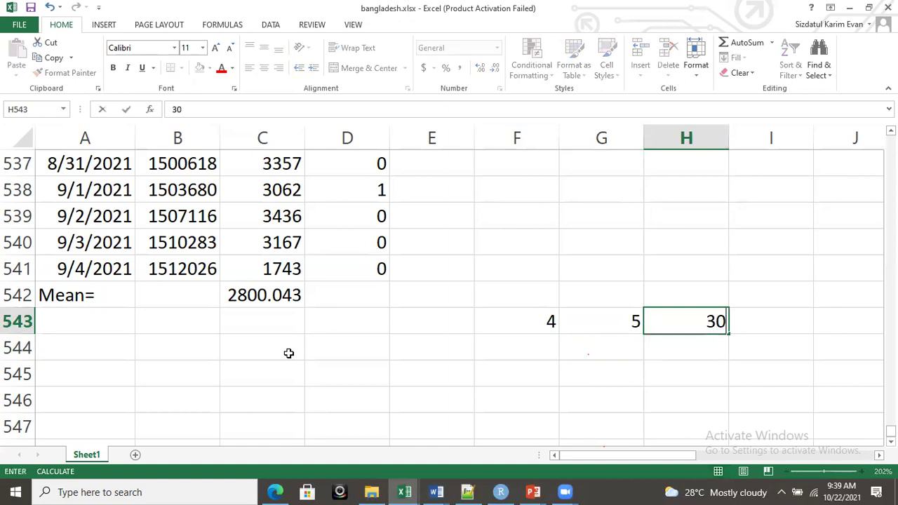
key(Return)
key(Left)
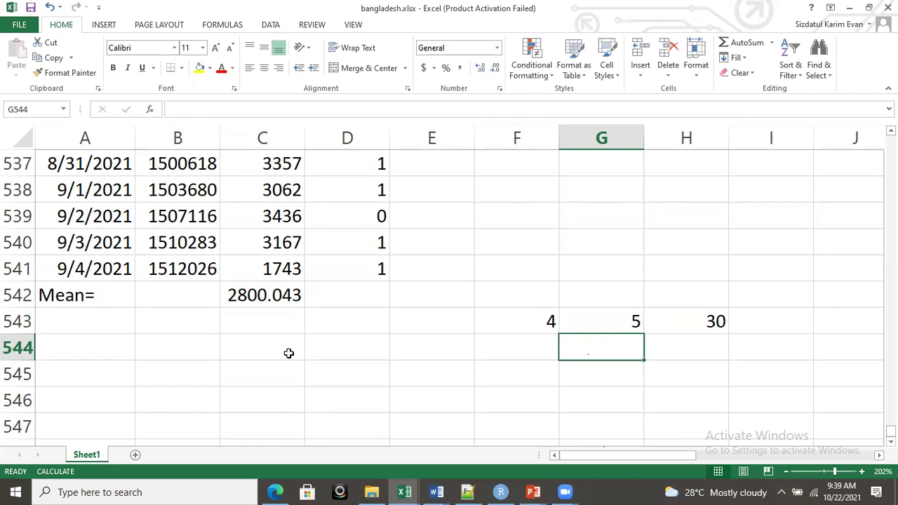
Set the third sample value in cell H543 back to 6
key(Up)
key(Right)
text(6)
key(Return)
key(Left)
key(Up)
key(Up)
key(Left)
key(Left)
key(Left)
key(Left)
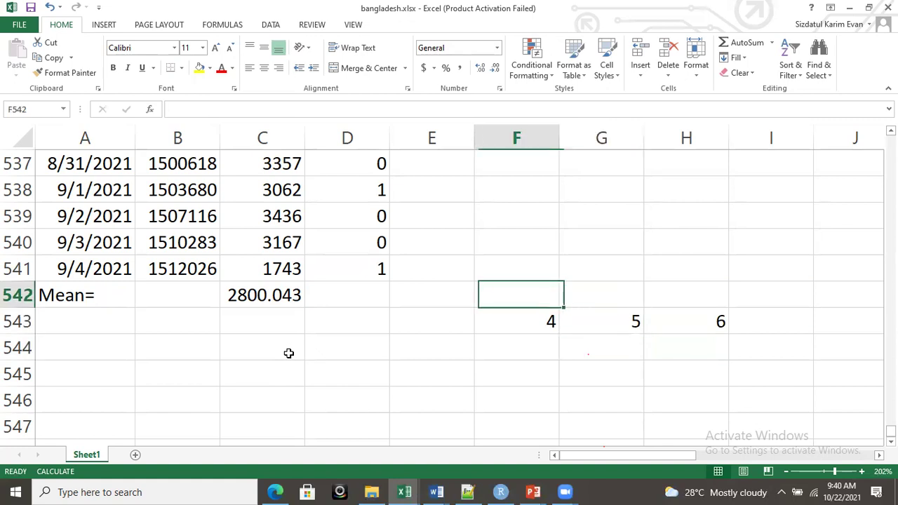
key(Up)
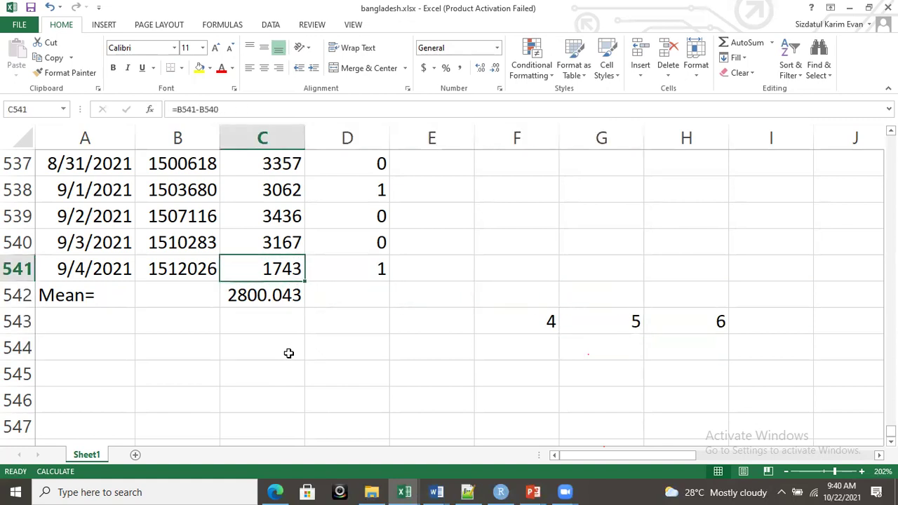
key(Down)
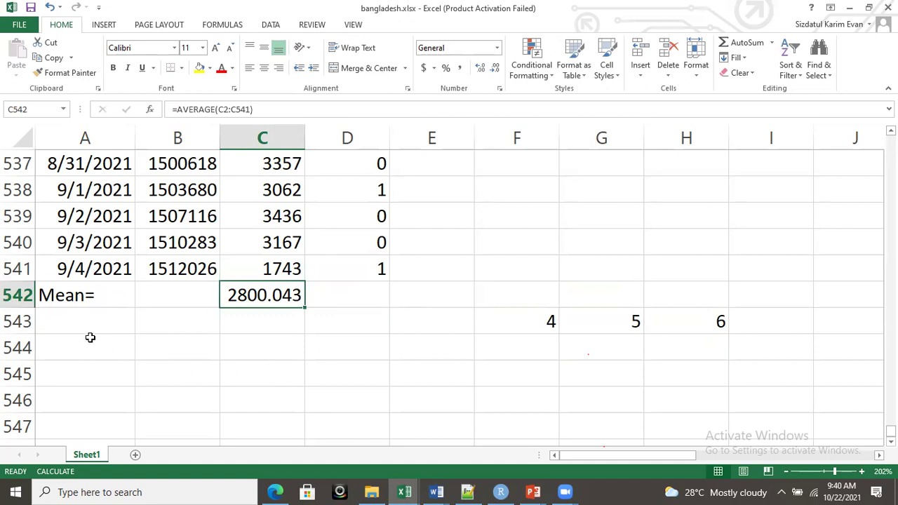
Label cell A543, below the mean label, as "sd.="
click(68, 317)
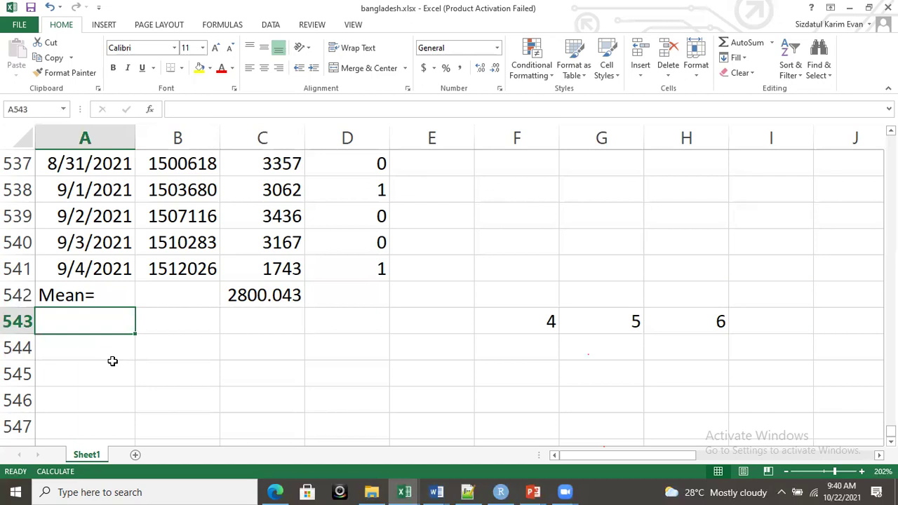
text(sd.=)
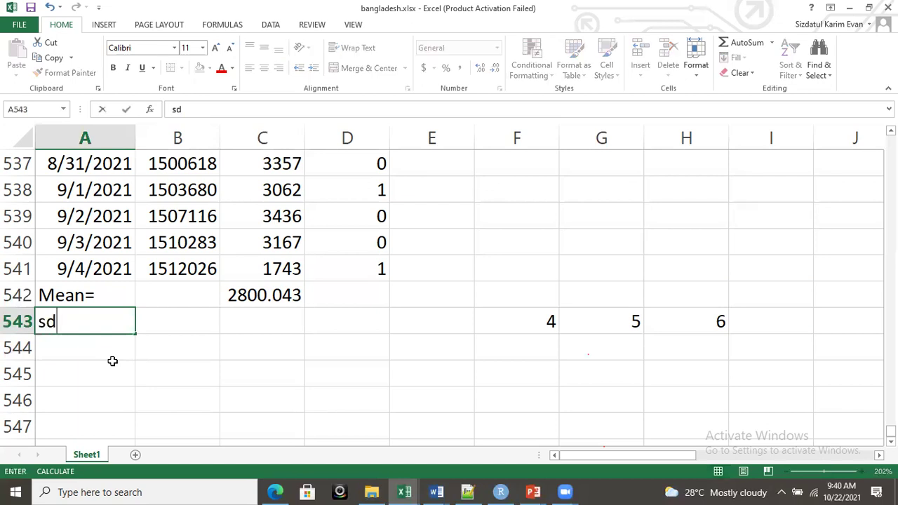
key(Tab)
key(Tab)
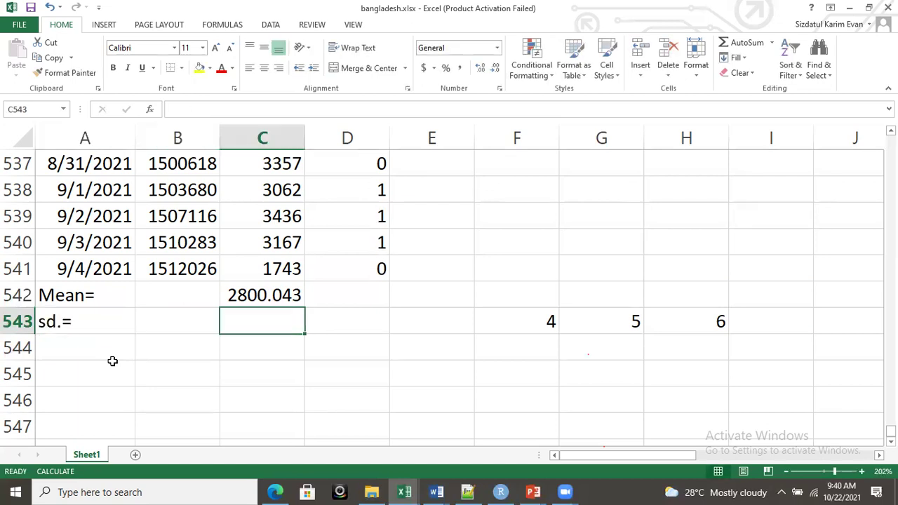
Begin a formula in cell C543 with the population standard deviation function STDEVP
text(=std)
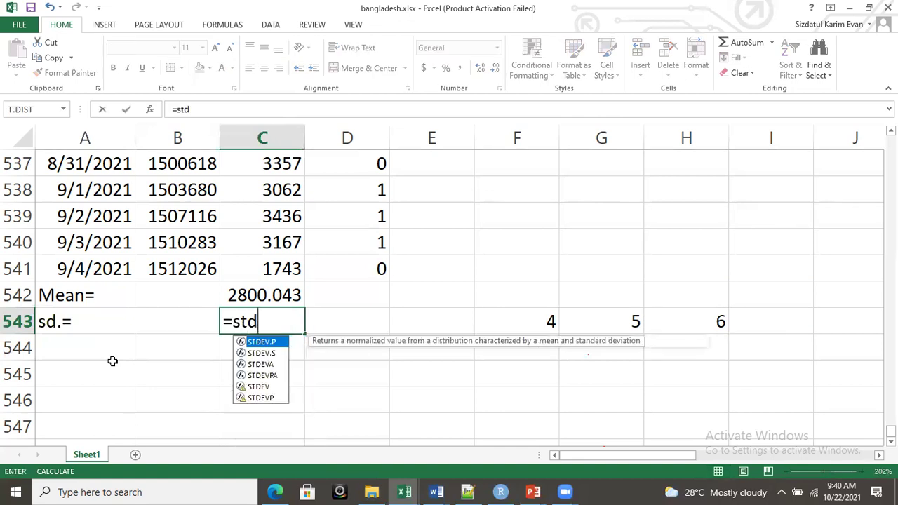
key(Down)
key(Down)
key(Down)
key(Down)
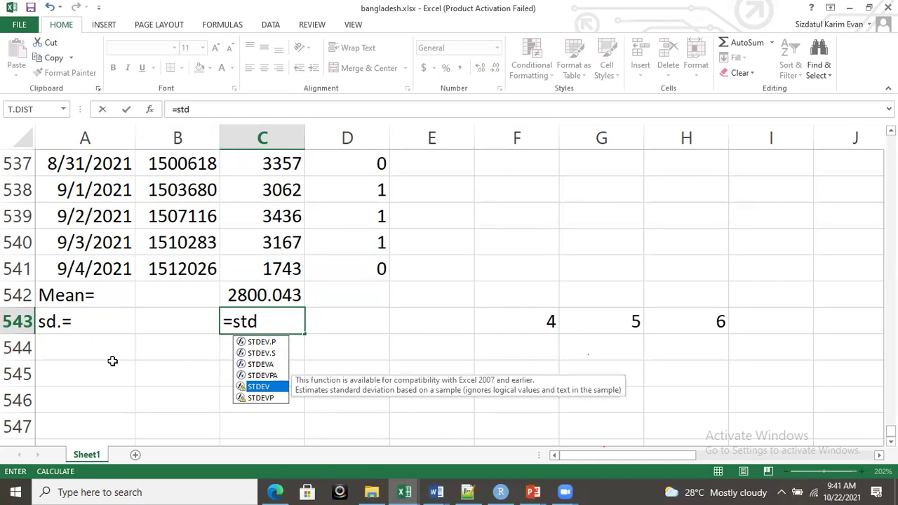
key(Down)
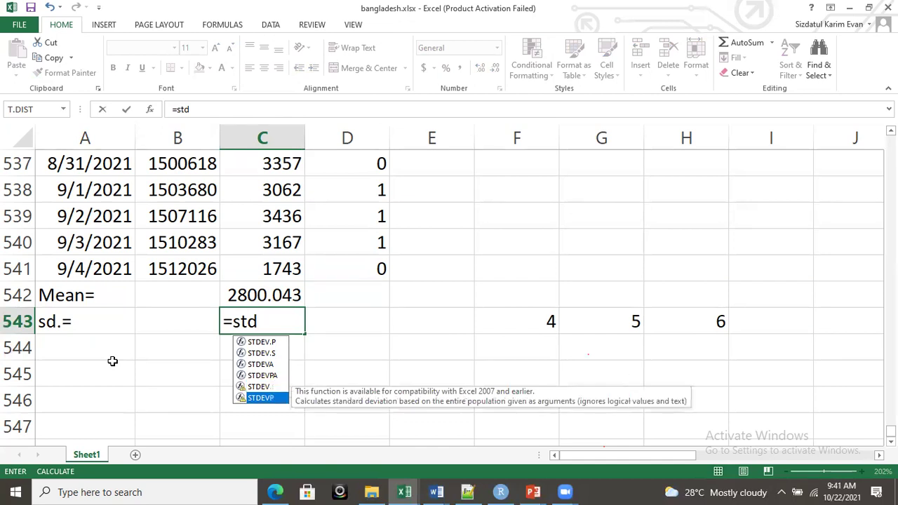
double_click(260, 397)
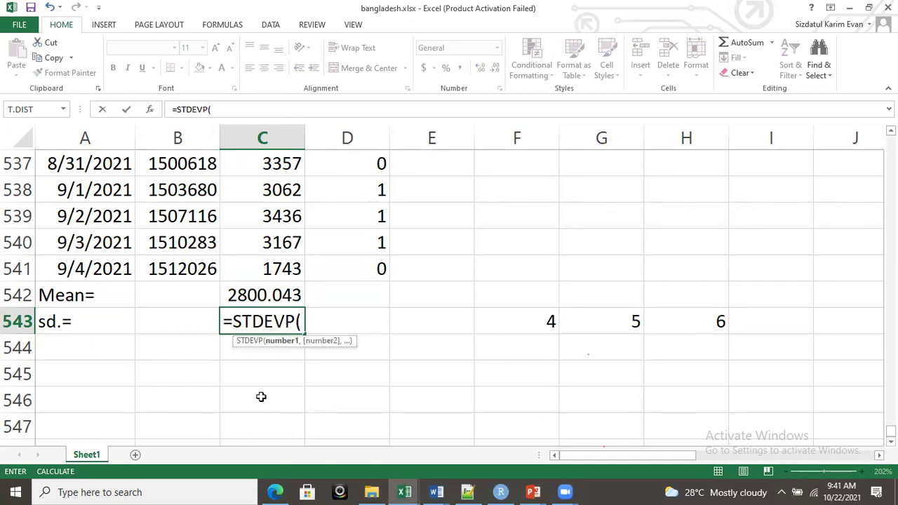
Complete the STDEVP formula in C543 with the range C52:C541
drag(266, 267, 267, 234)
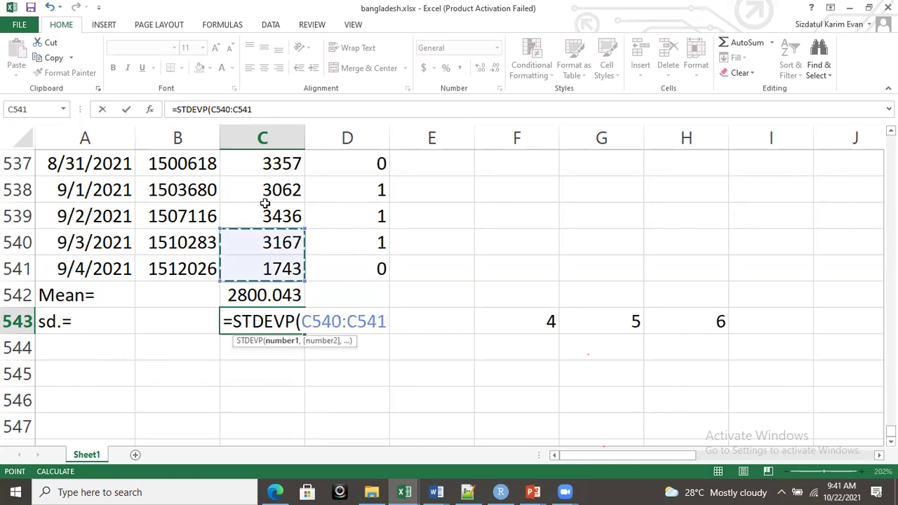
click(340, 322)
key(BackSpace)
key(BackSpace)
text(2)
key(Right)
key(Right)
key(Right)
key(Right)
key(Right)
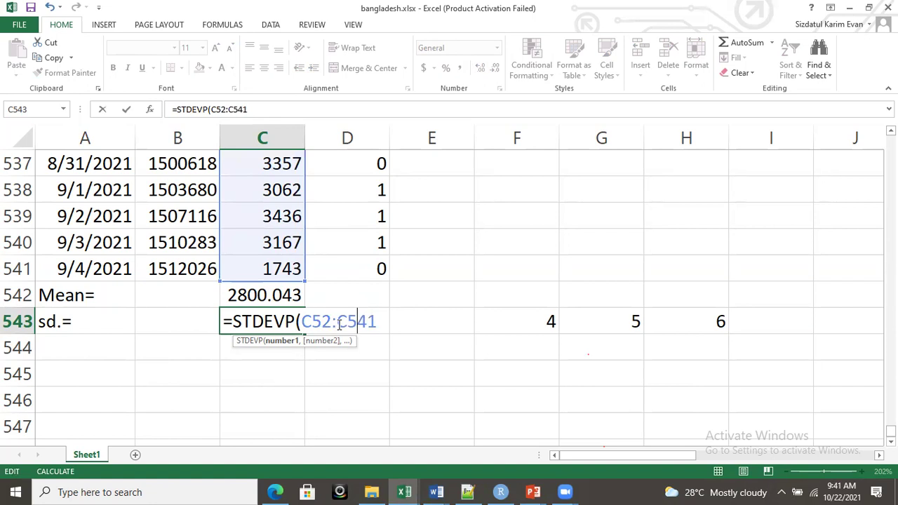
text())
key(Return)
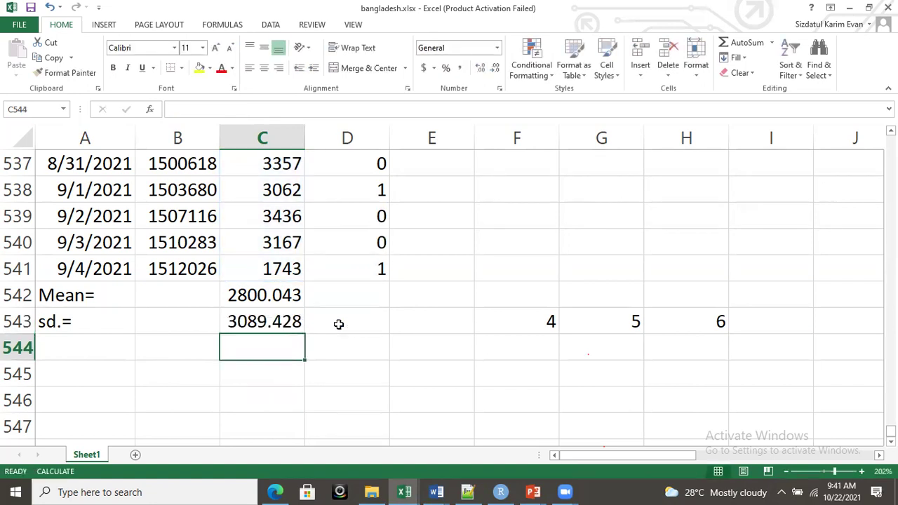
key(Up)
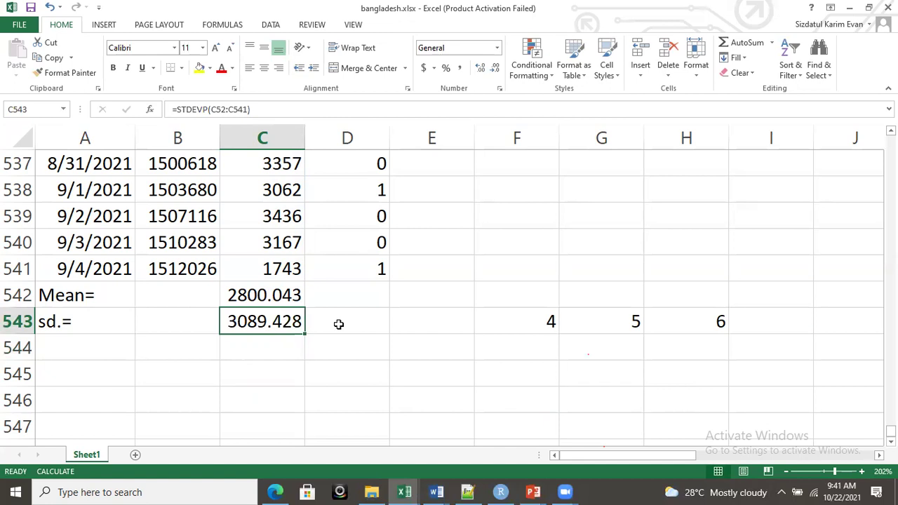
key(Up)
key(Down)
drag(250, 345, 404, 349)
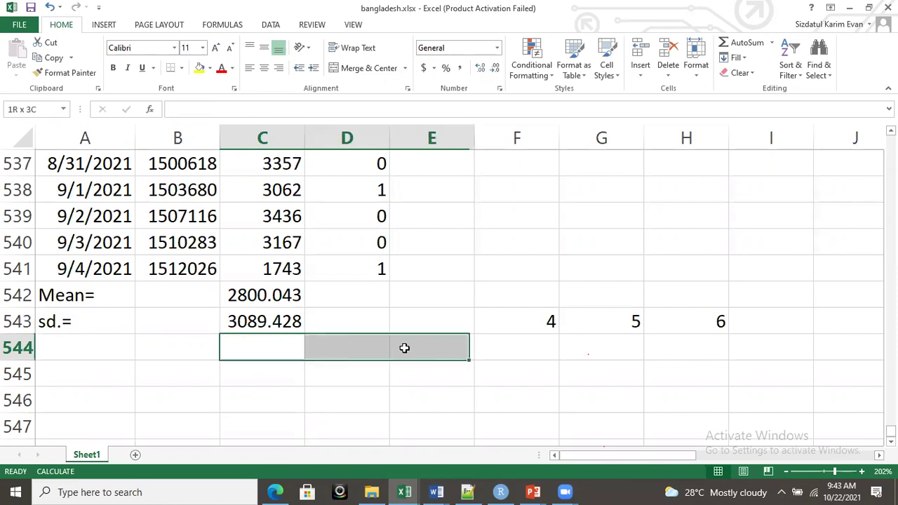
click(378, 418)
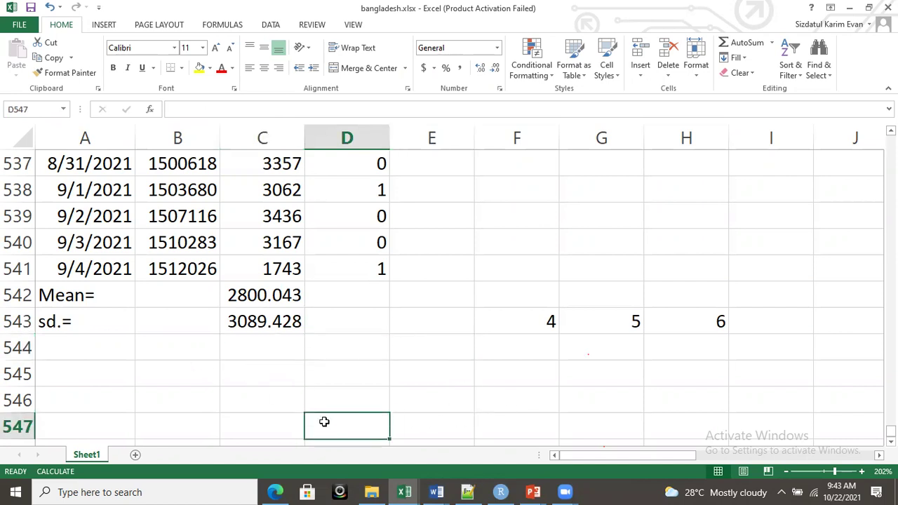
Switch to chap3_data_exploration.ppt in PowerPoint and view the slide on range and variance as measures of spread
click(533, 491)
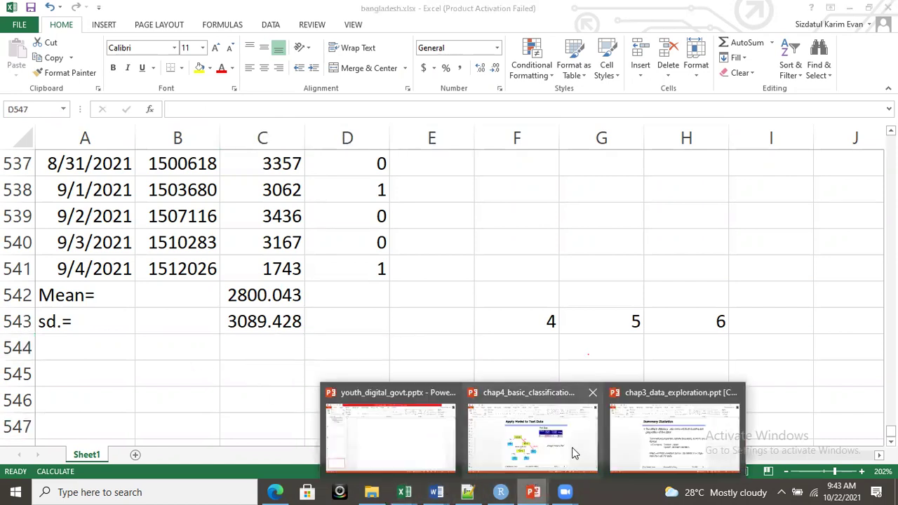
click(654, 447)
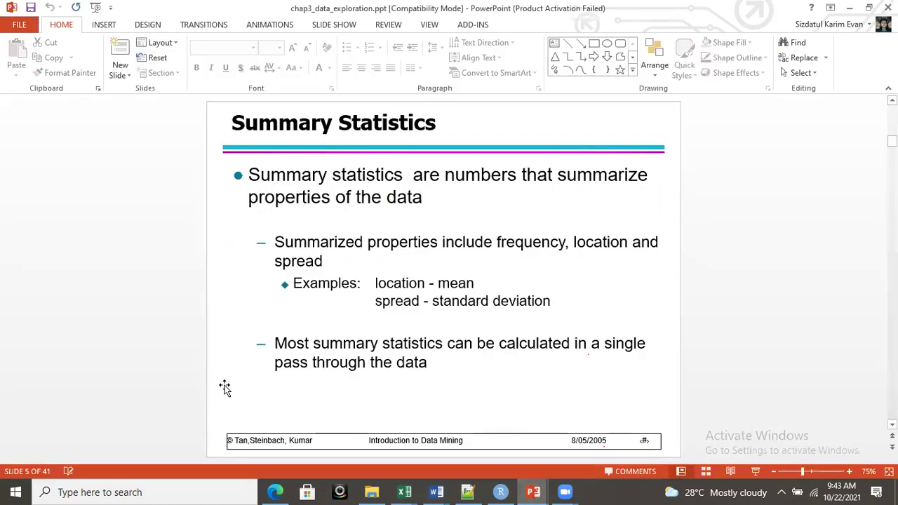
scroll(166, 390, down, 1)
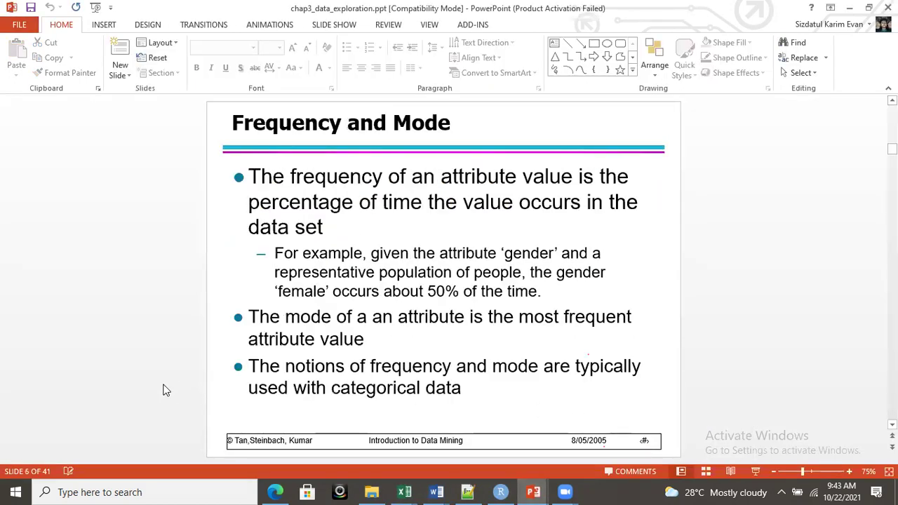
scroll(165, 390, down, 2)
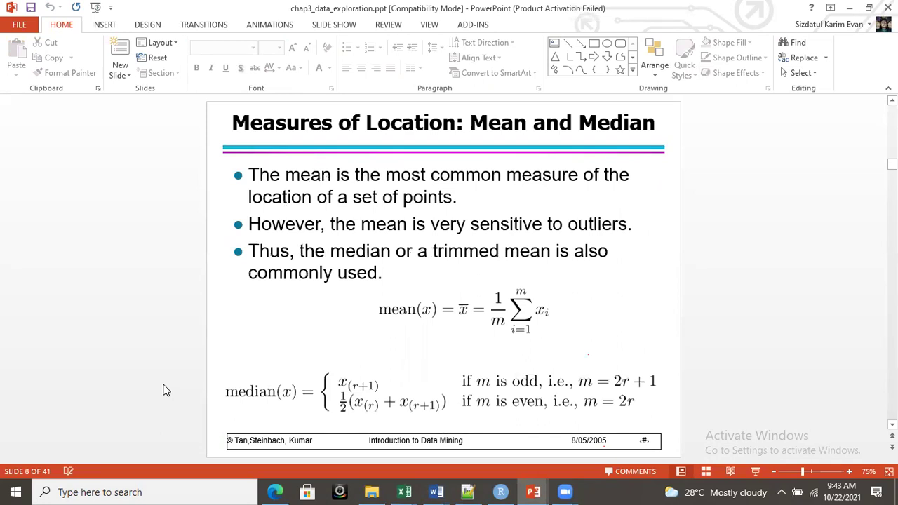
scroll(166, 390, down, 1)
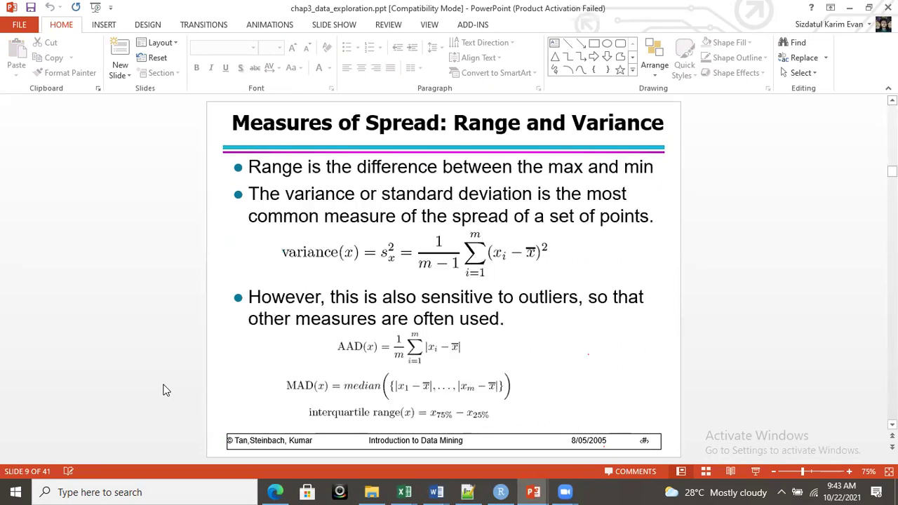
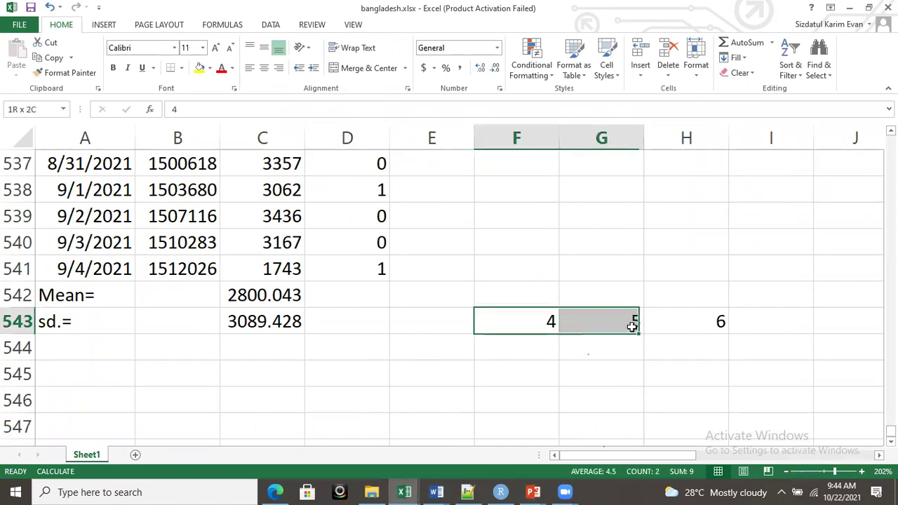
Clear the sample numbers from cells F543 to H543
key(Delete)
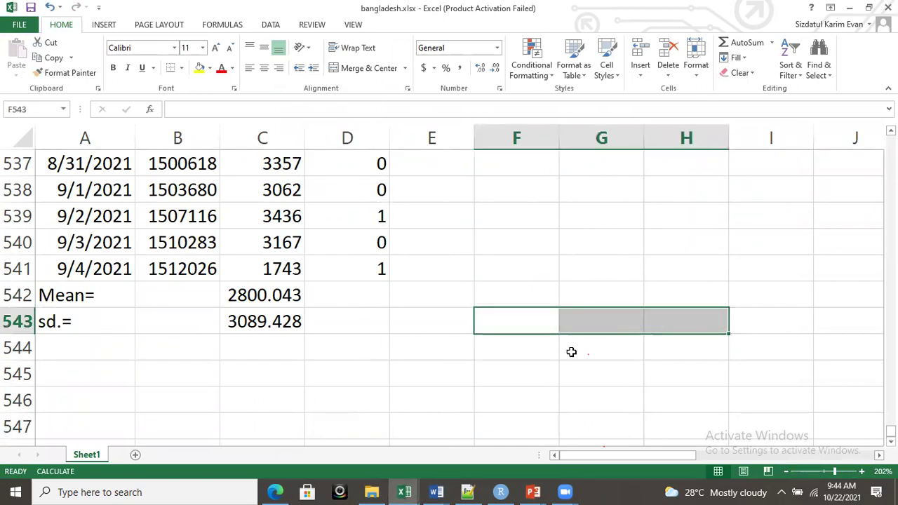
click(525, 361)
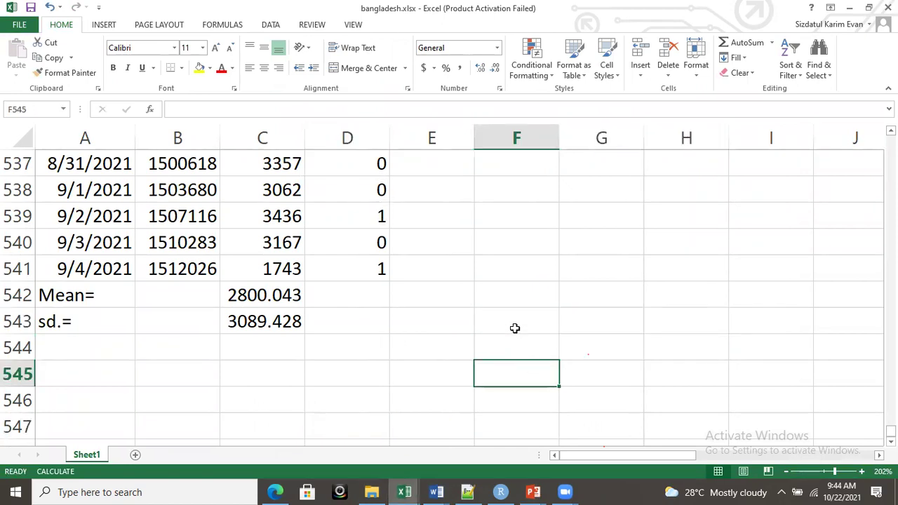
click(496, 317)
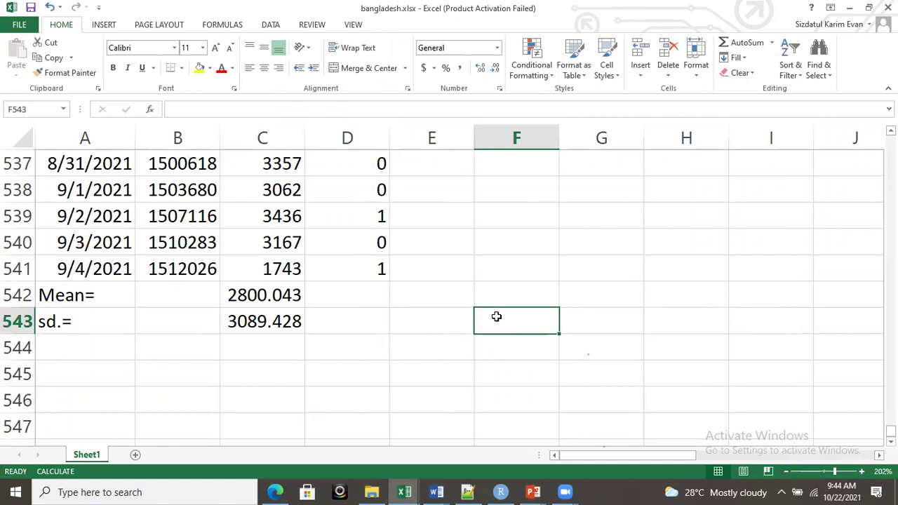
Enter the range 0-10 in cell F543 and its percentage, 20%, in cell G543
click(565, 492)
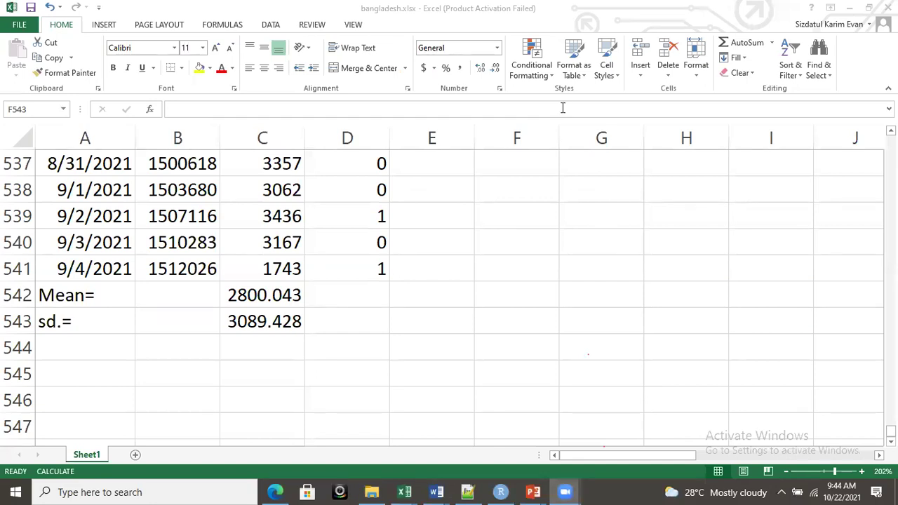
click(517, 307)
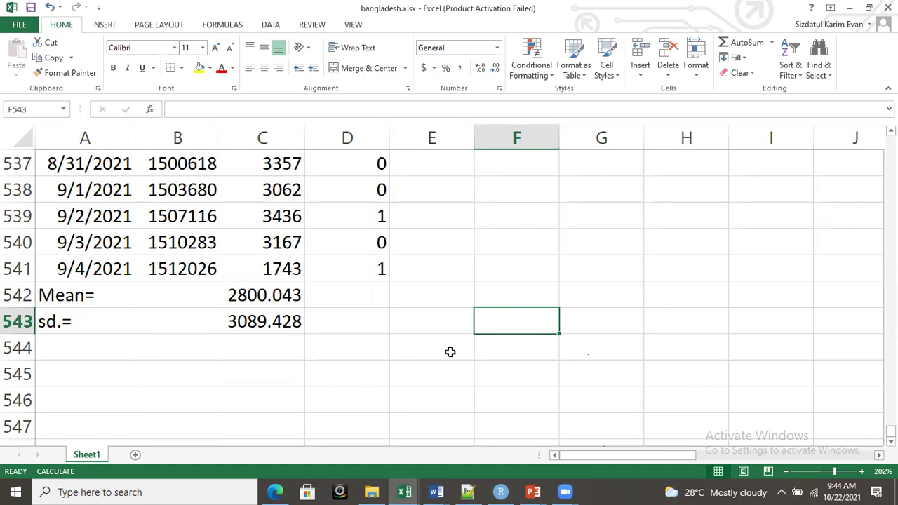
text(0-10)
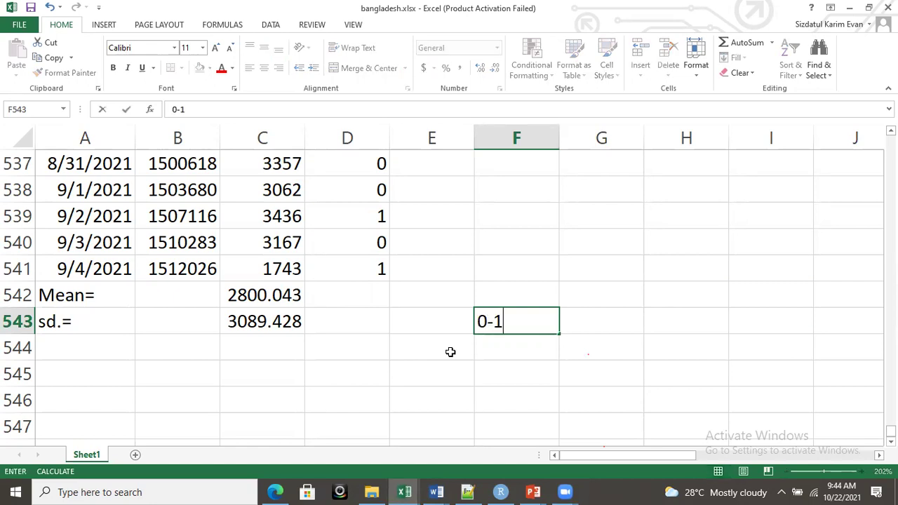
key(Tab)
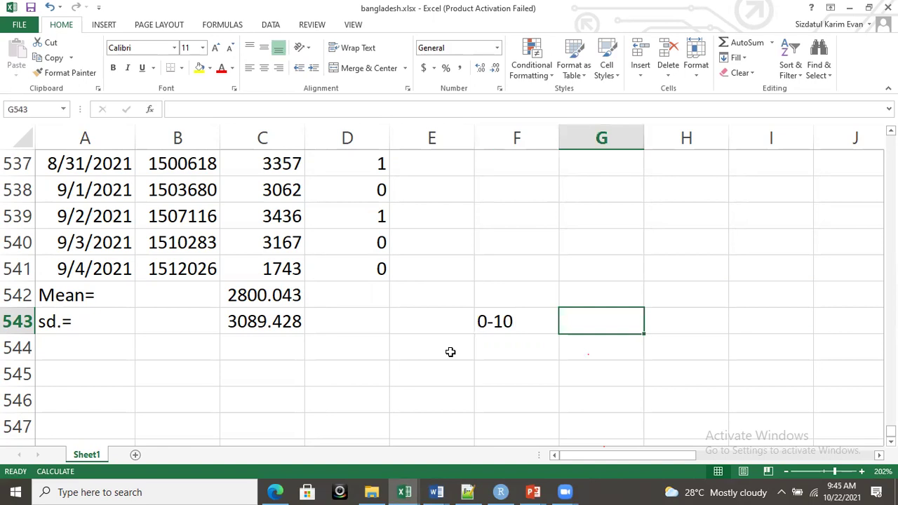
click(565, 491)
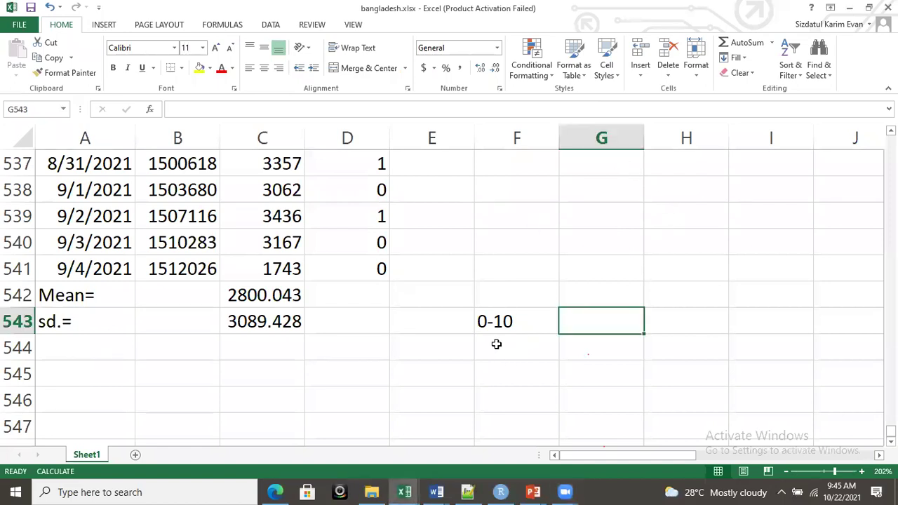
click(514, 355)
click(603, 324)
text(20%)
key(Return)
Enter 11-20 in cell F544 and the percentage 3% beside it in G544
key(Left)
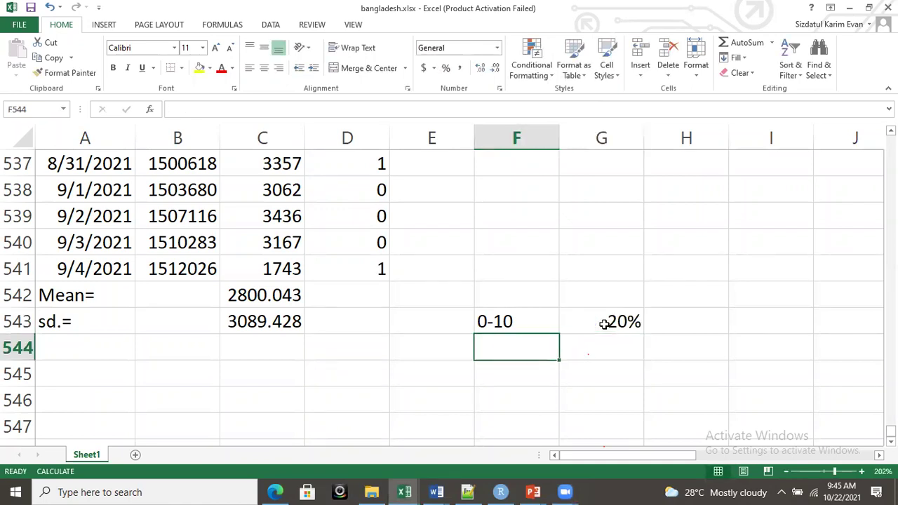
text(11-20)
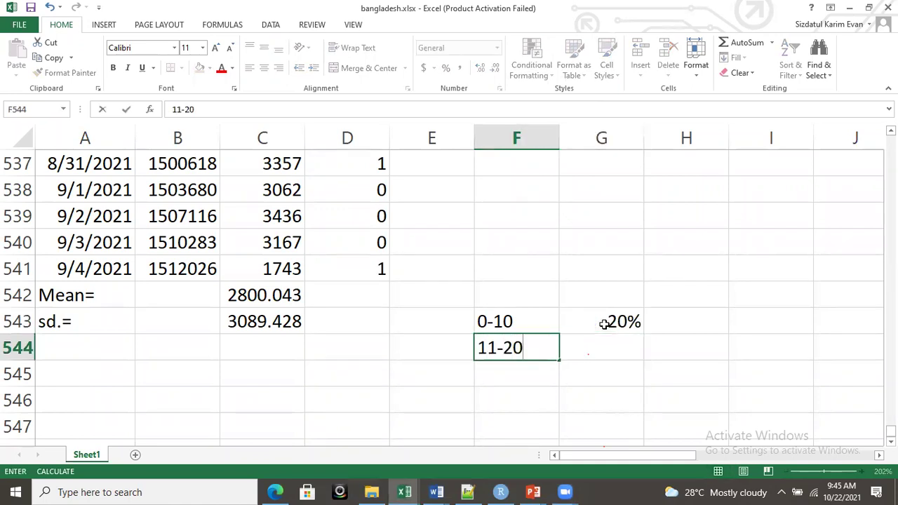
key(Tab)
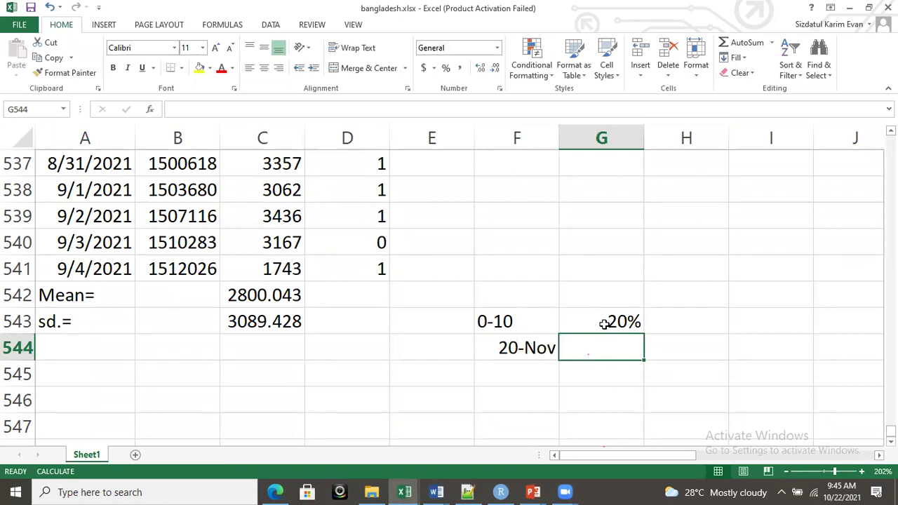
text(3%)
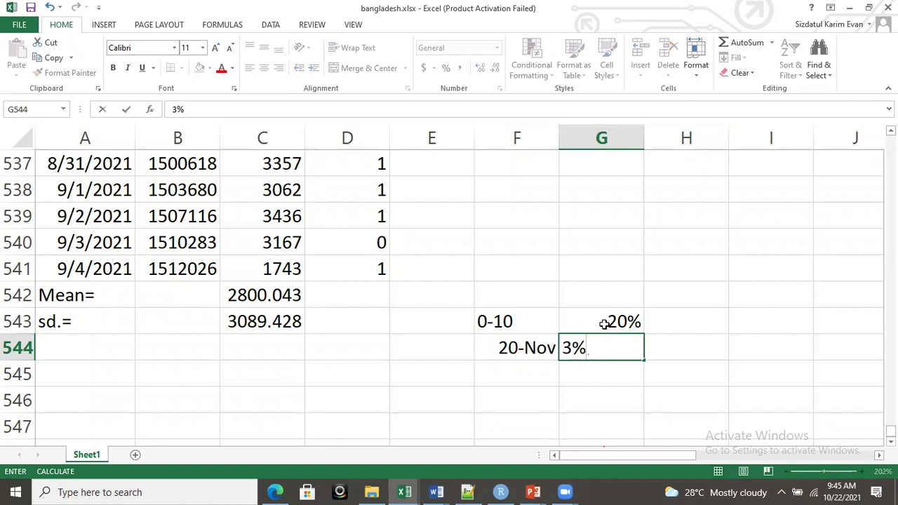
key(Return)
Try to replace the range label in cell F544 with 11-34
key(Up)
key(Left)
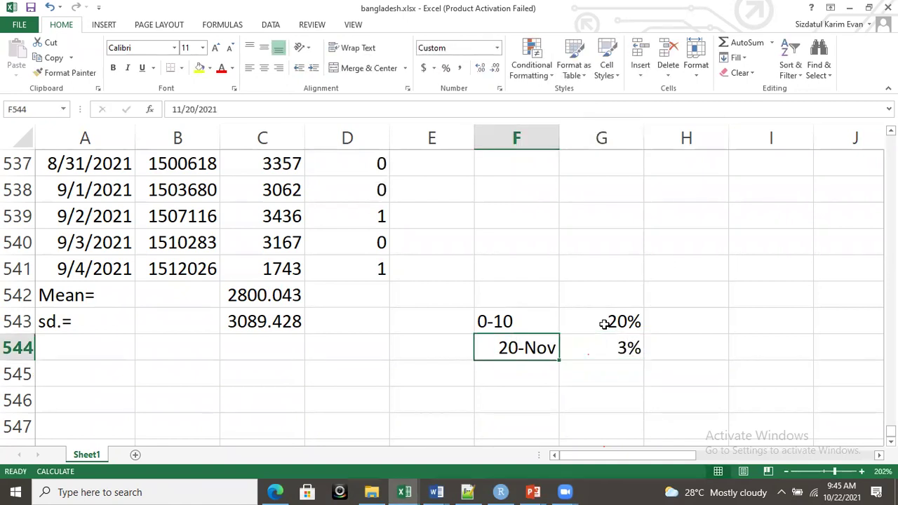
text(11-)
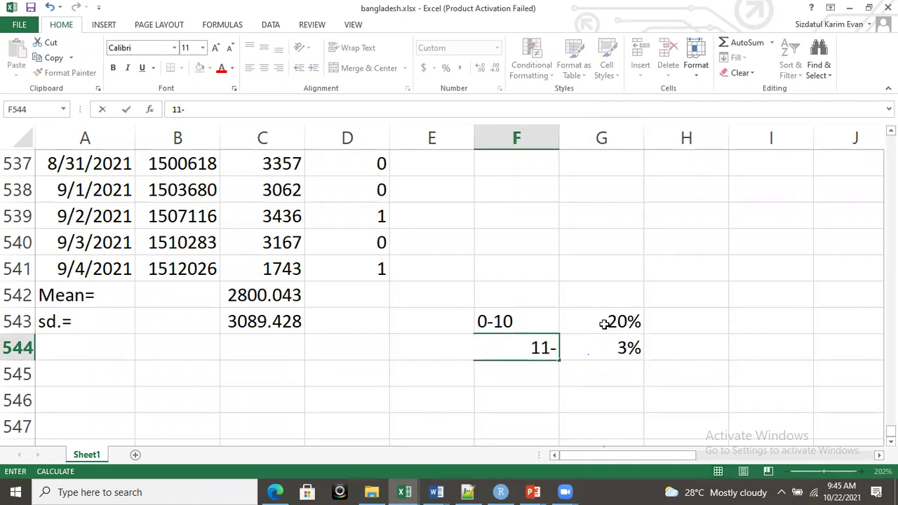
text(34)
key(ctrl+Return)
key(Return)
key(Up)
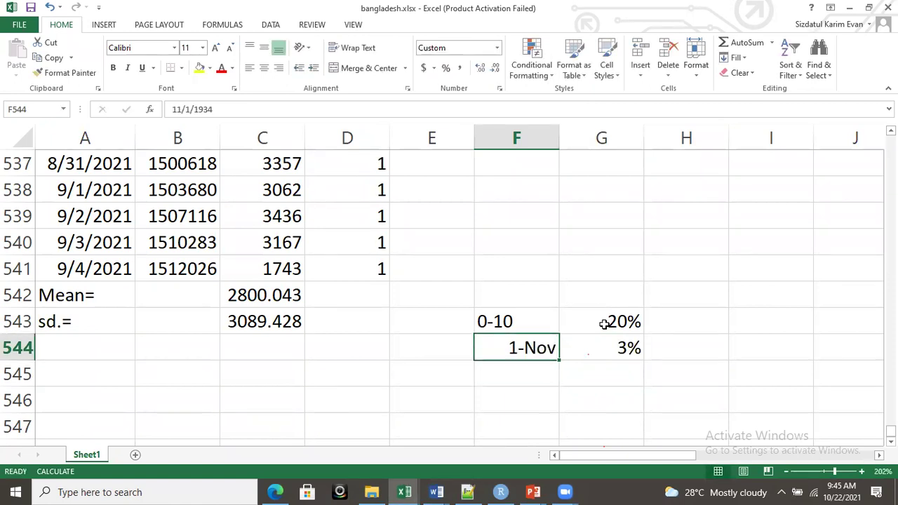
Enter the range label in cell F544 as "11-34-", ending with a hyphen
text(2)
key(BackSpace)
text(11-34-)
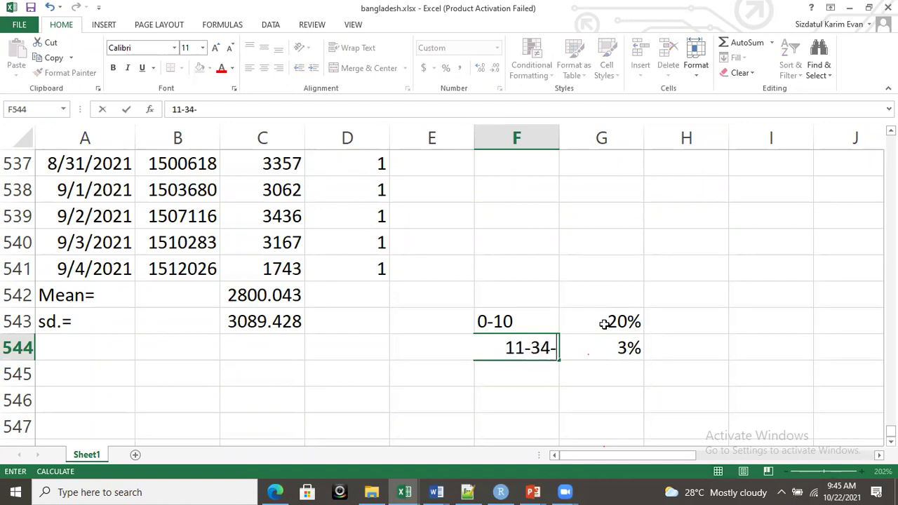
key(Return)
key(Up)
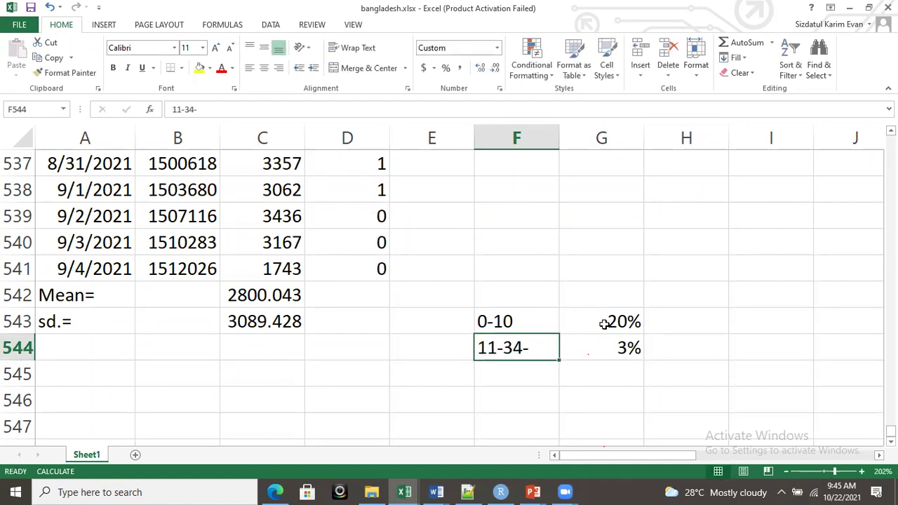
Add a third row with the range label "35-50-" in F545 and 32% in G545
key(Right)
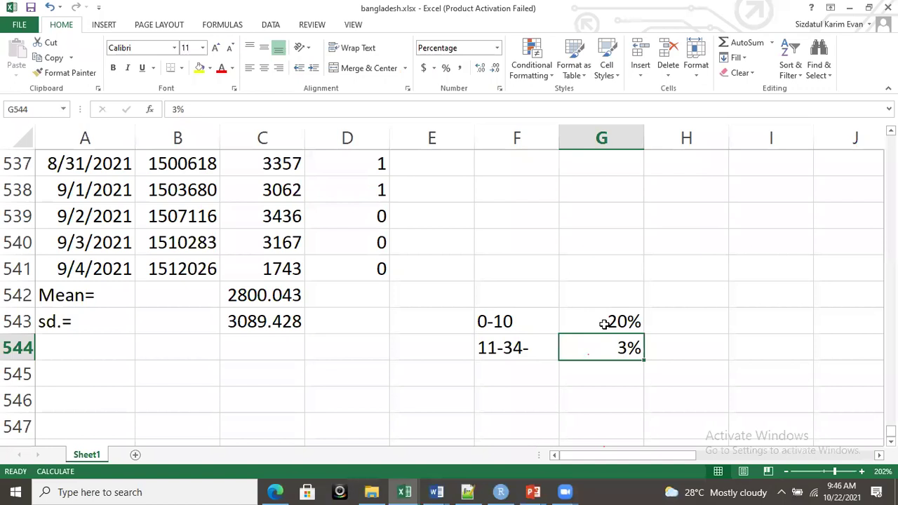
key(Down)
key(Left)
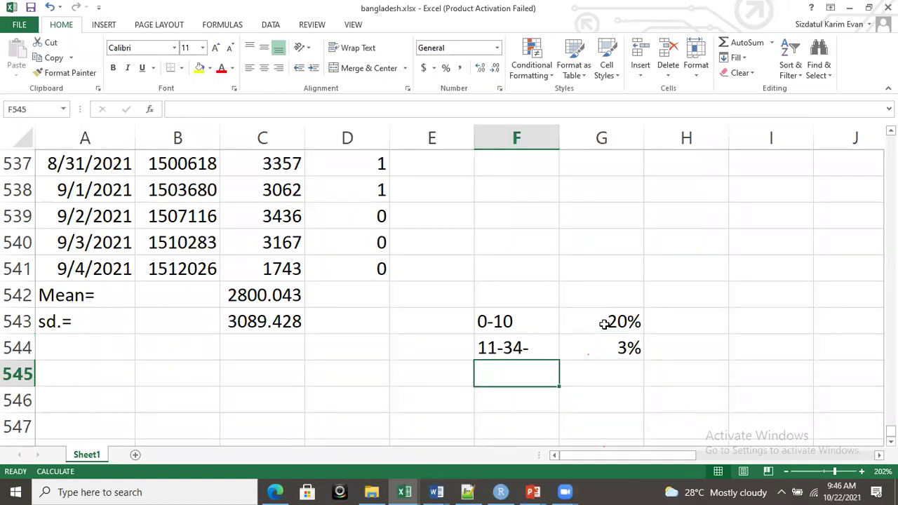
text(35-50-)
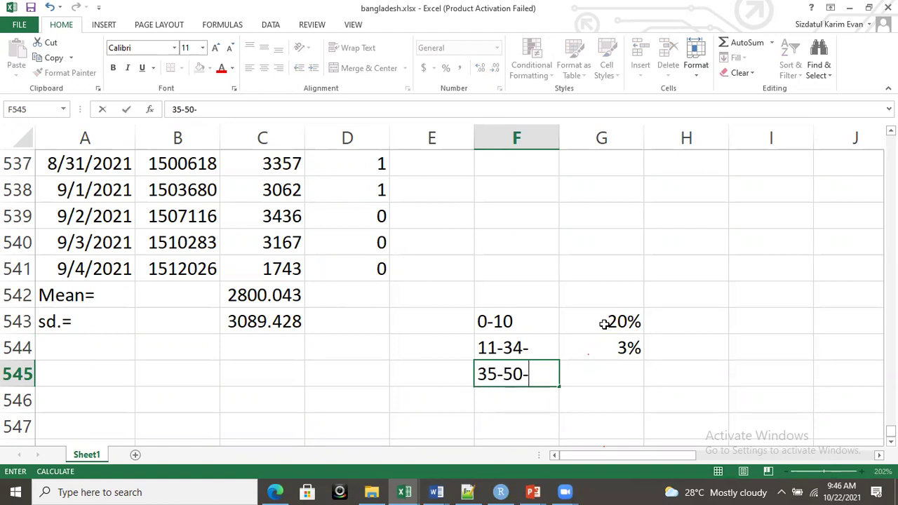
key(Tab)
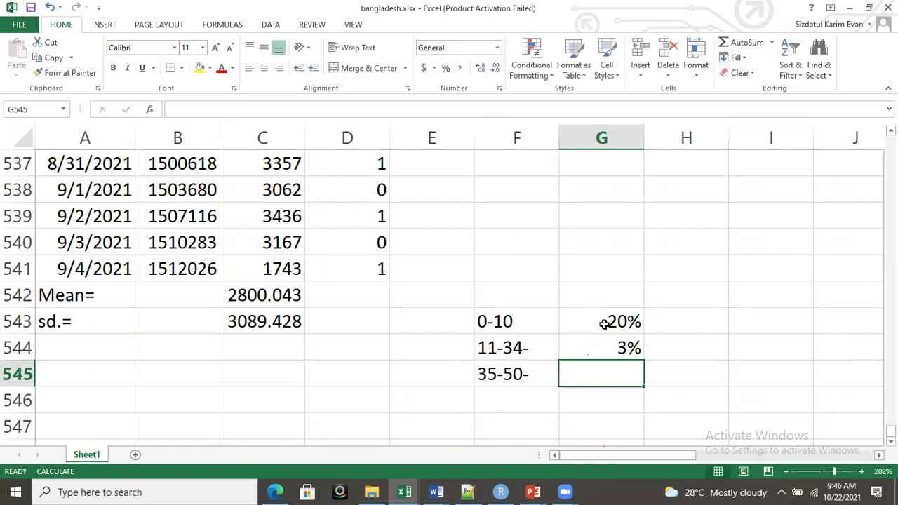
text(32)
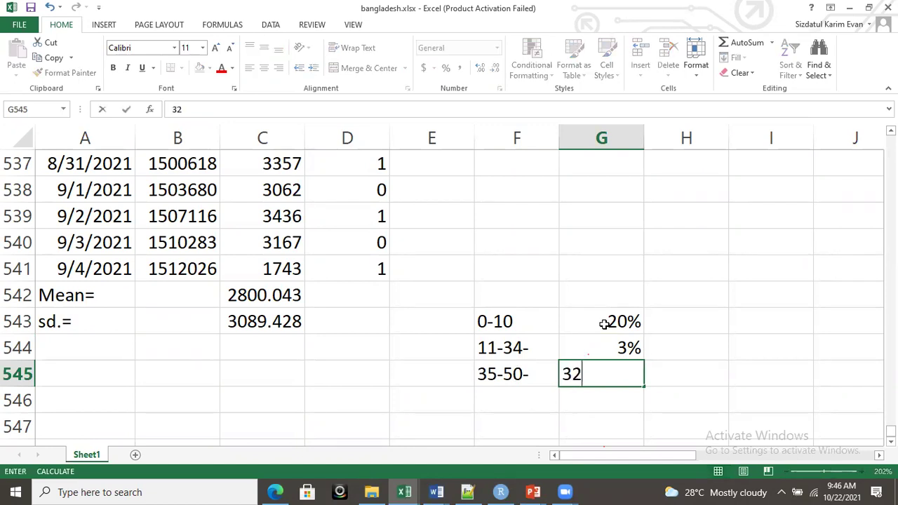
text(%)
key(Return)
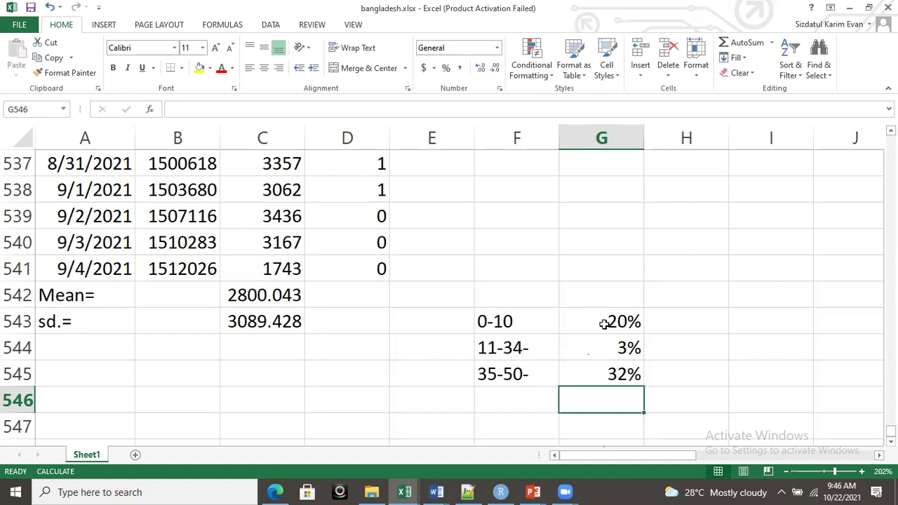
key(Up)
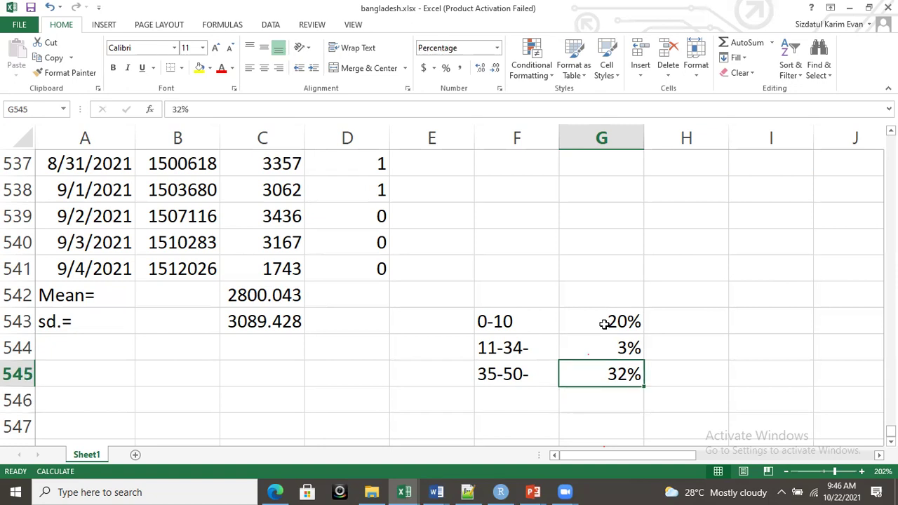
key(Left)
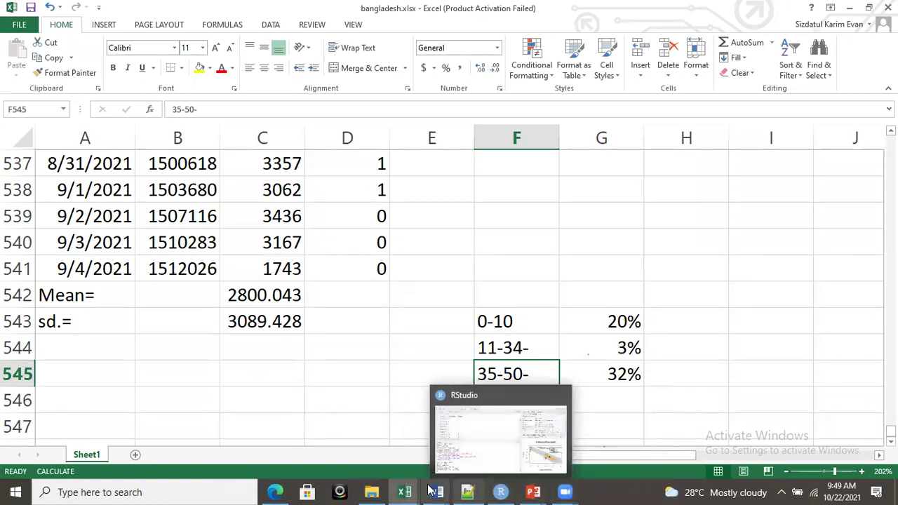
Switch to chap3_data_exploration.ppt in PowerPoint and page from the Percentiles slide to the slide on histograms
mouse_move(533, 489)
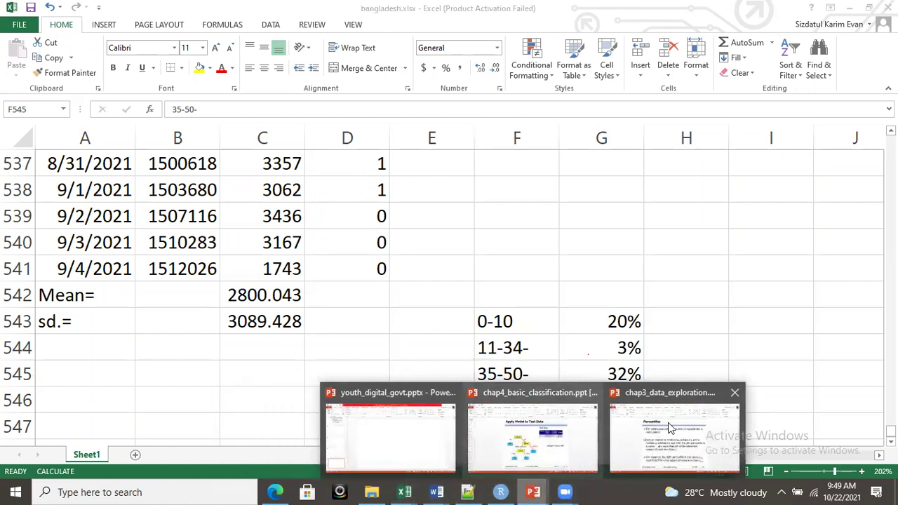
click(668, 423)
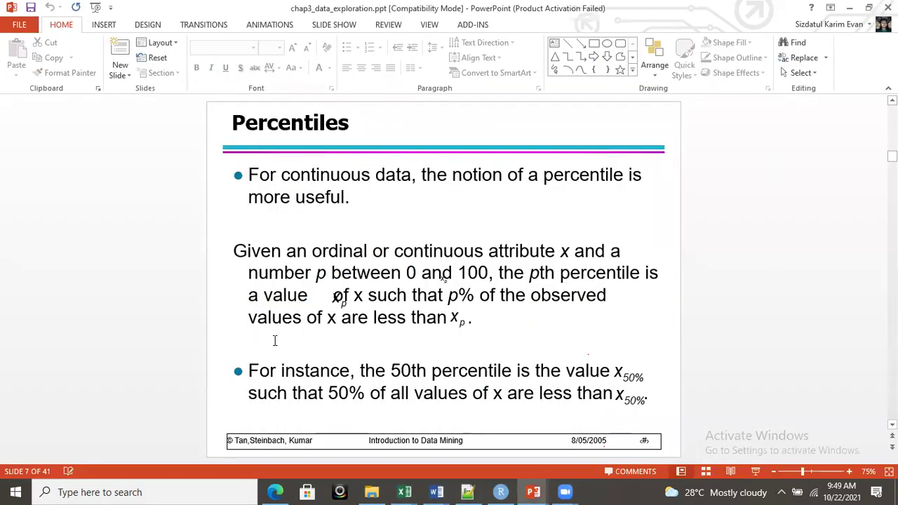
click(225, 355)
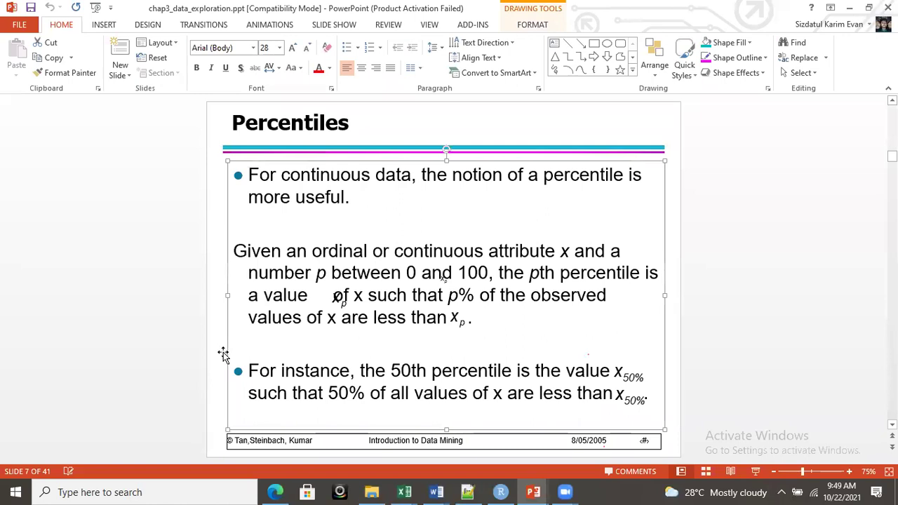
scroll(210, 350, down, 1)
scroll(210, 350, down, 1)
scroll(210, 351, down, 2)
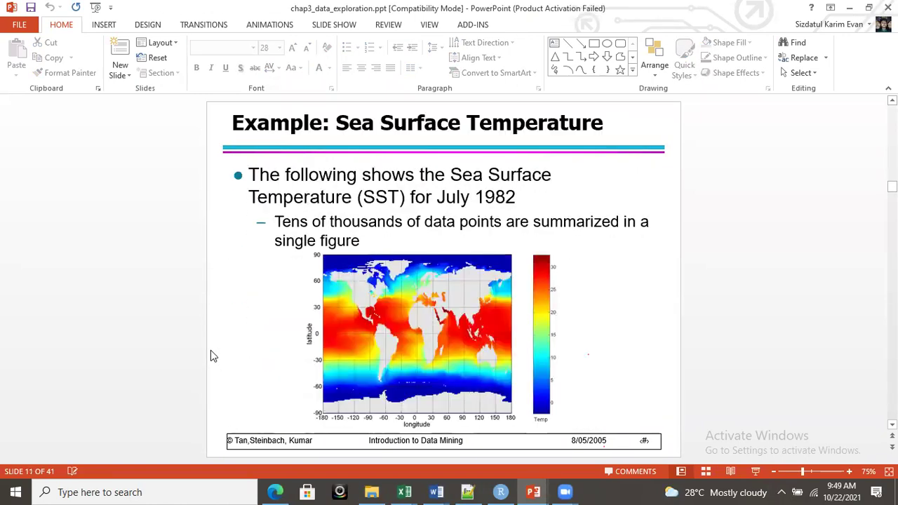
scroll(210, 350, down, 1)
scroll(210, 349, down, 1)
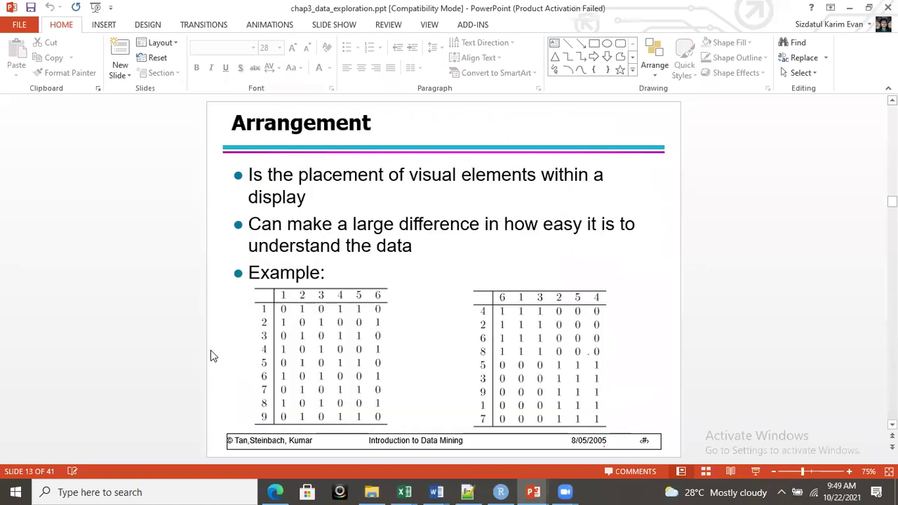
scroll(211, 350, down, 1)
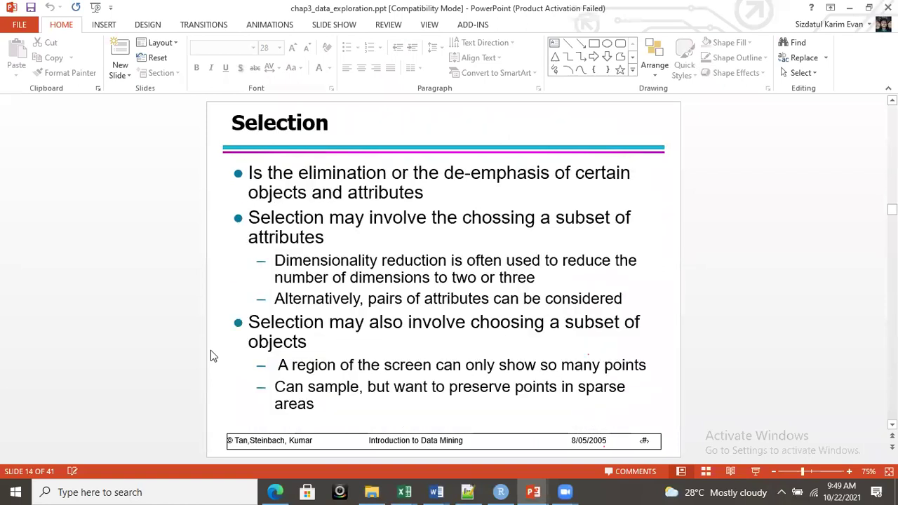
scroll(210, 350, down, 1)
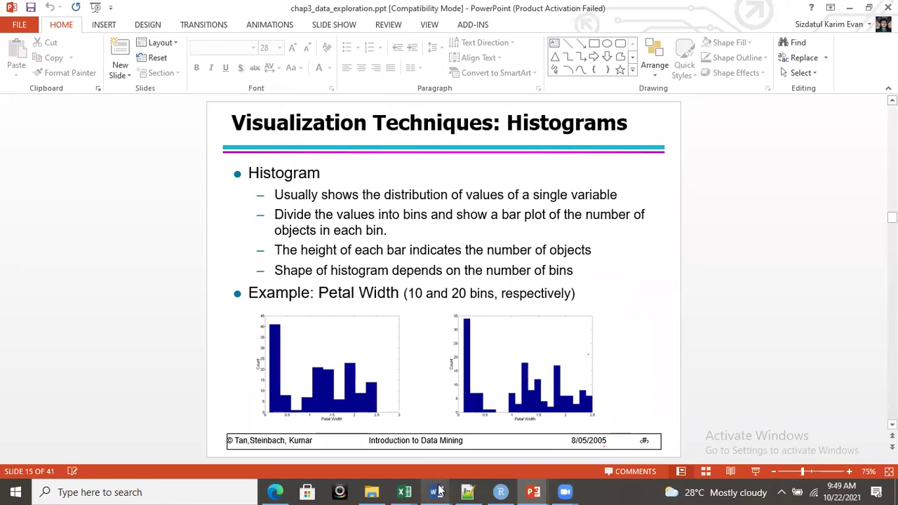
Switch back to bangladesh.xlsx in Excel and select the mean formula in cell C542
click(405, 490)
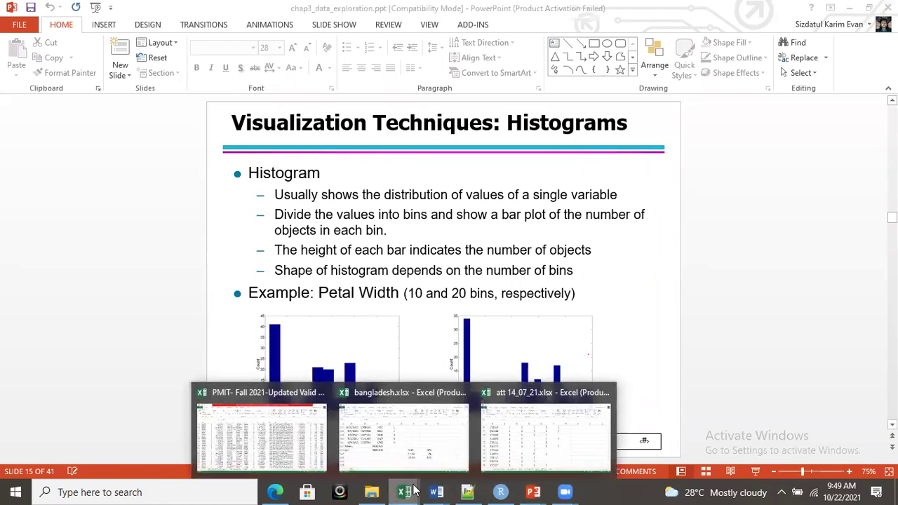
click(405, 442)
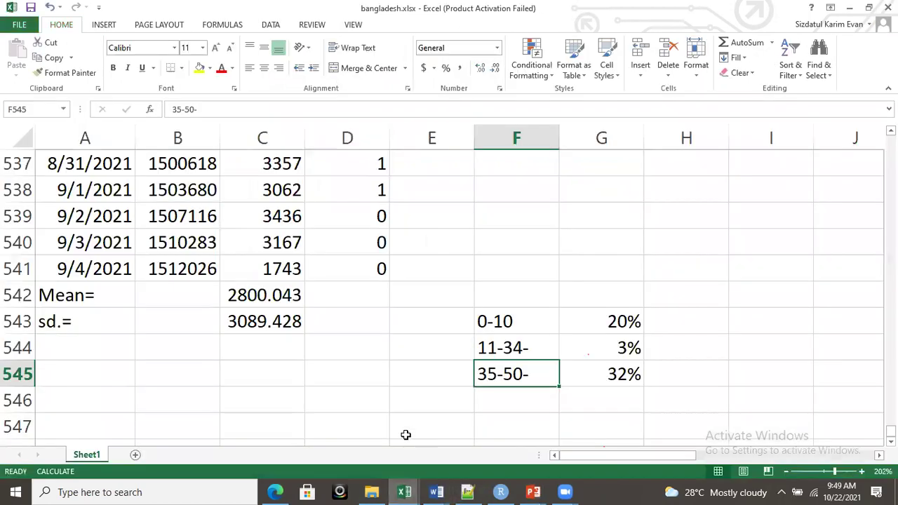
click(252, 296)
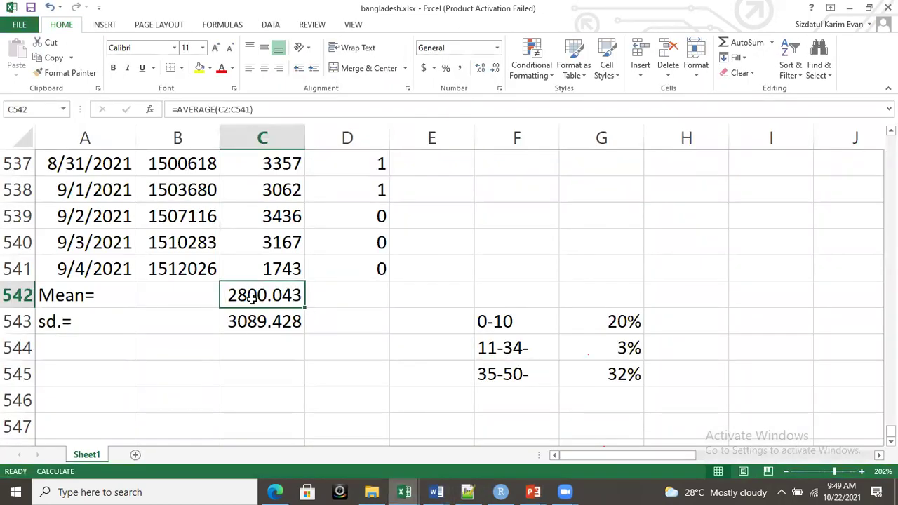
Check the standard deviation formula in C543, then insert the recommended Scatter chart for columns A to C
click(250, 322)
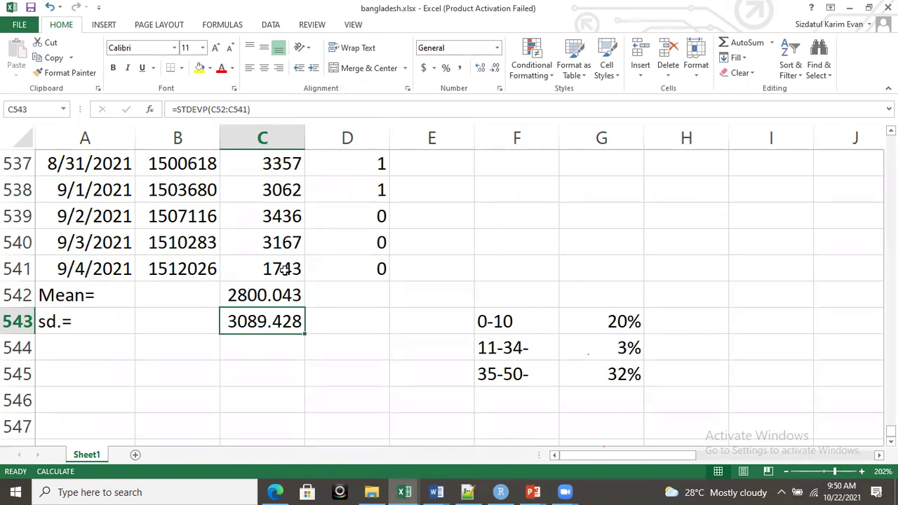
drag(84, 137, 232, 139)
right_click(180, 139)
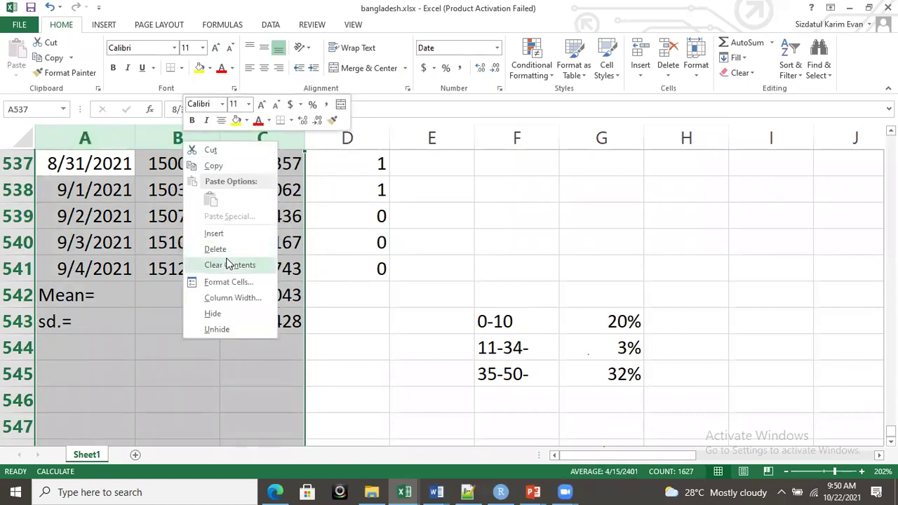
click(271, 25)
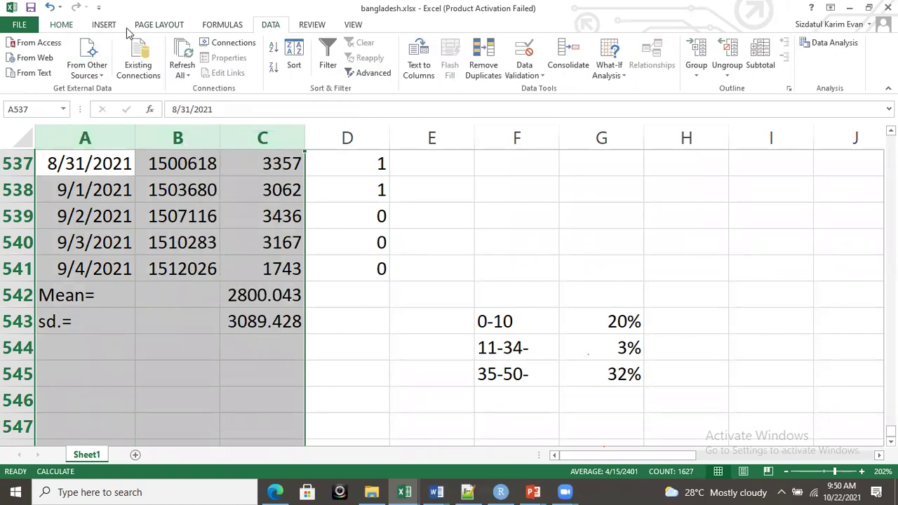
click(101, 25)
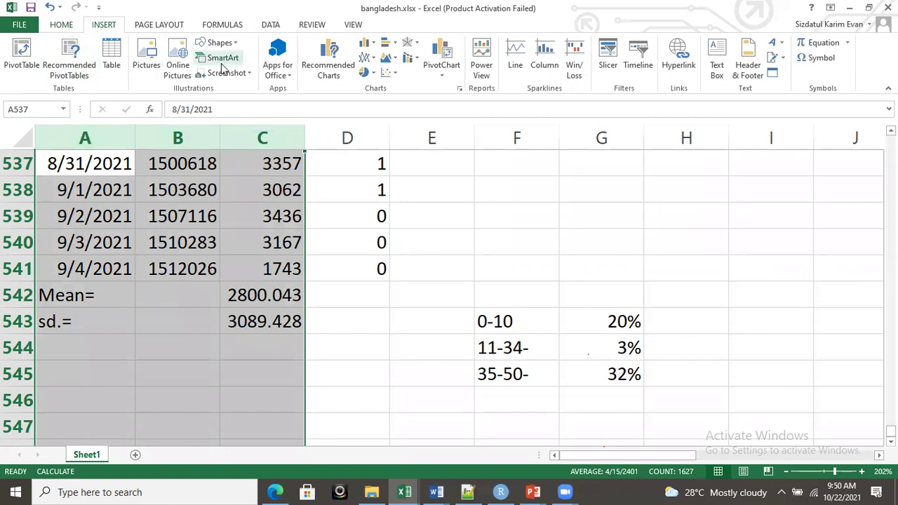
click(328, 63)
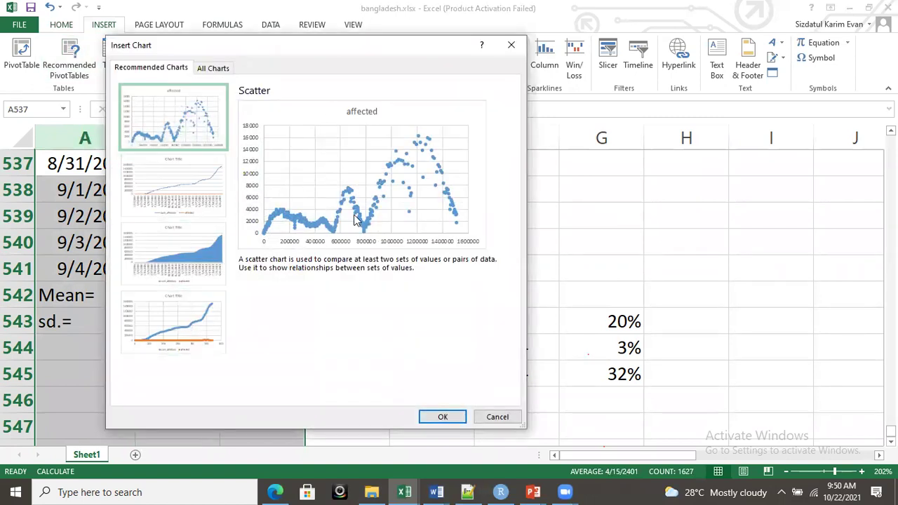
click(439, 419)
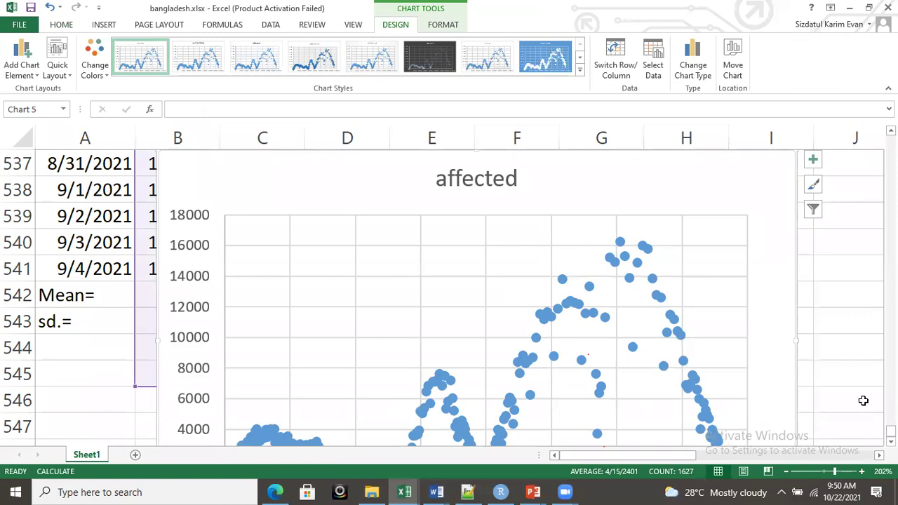
Examine the scatter chart's data source and the name, X and Y ranges of its affected series
click(891, 441)
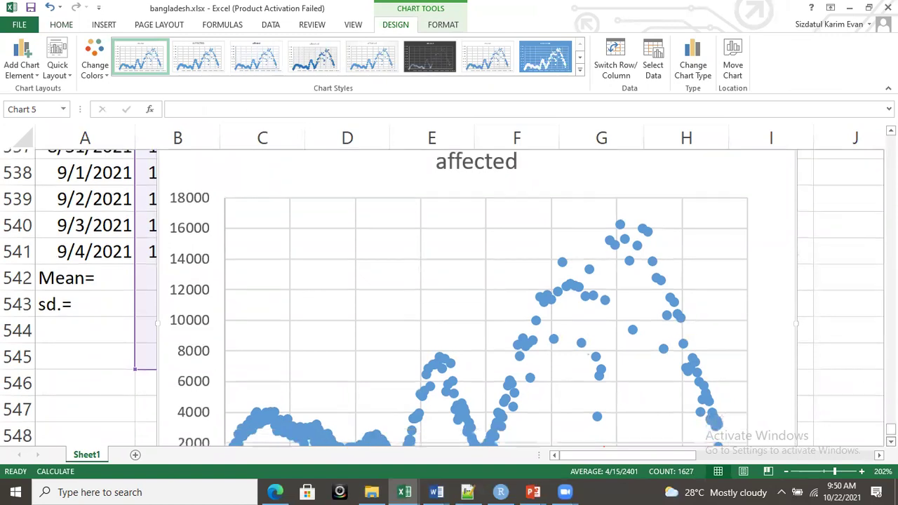
scroll(799, 353, down, 2)
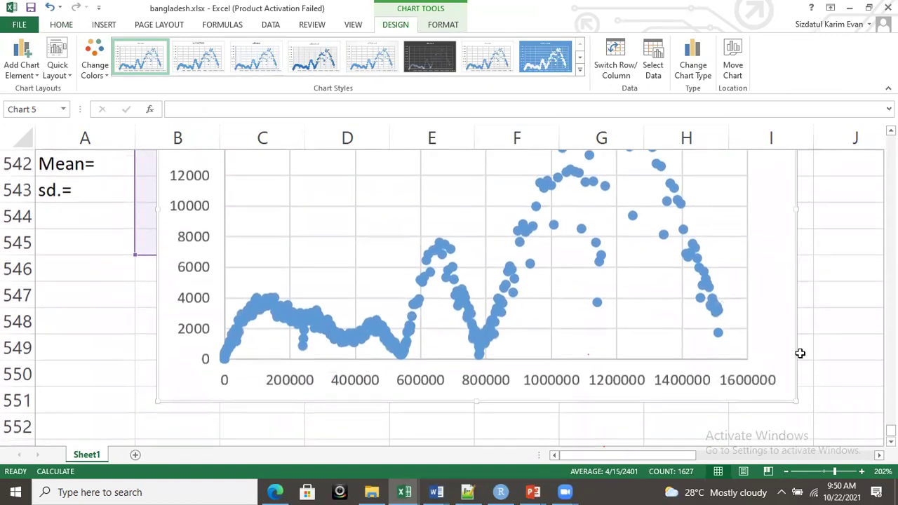
right_click(579, 275)
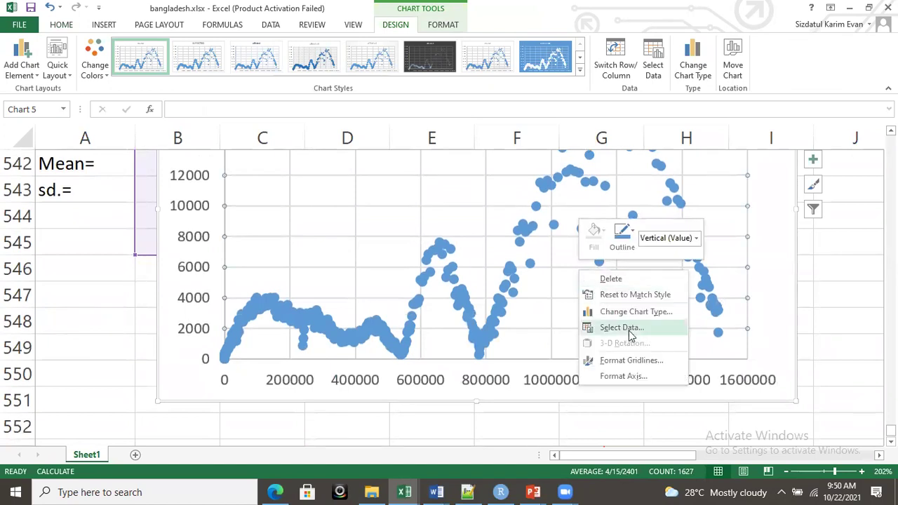
click(621, 328)
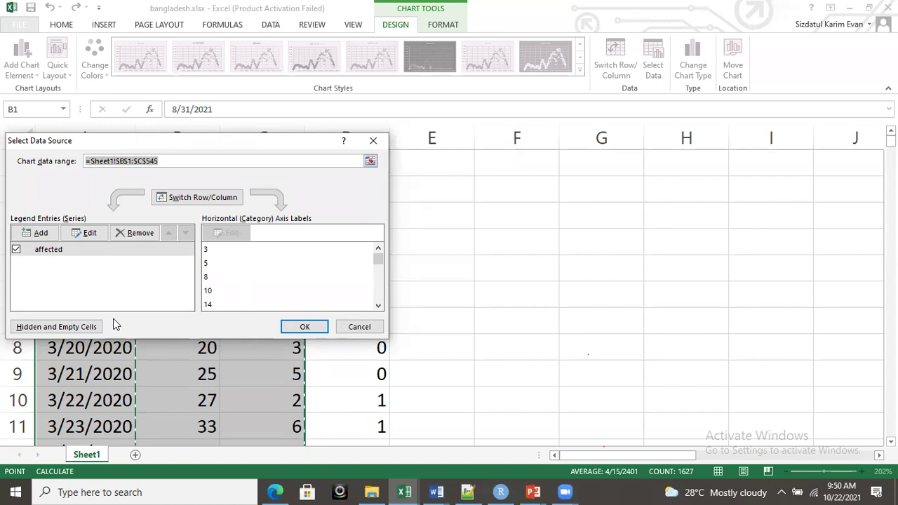
click(47, 250)
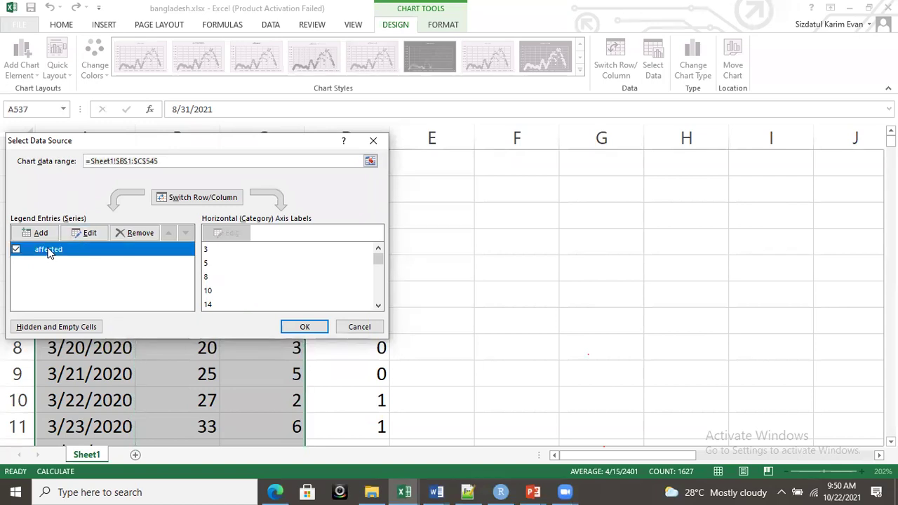
click(89, 233)
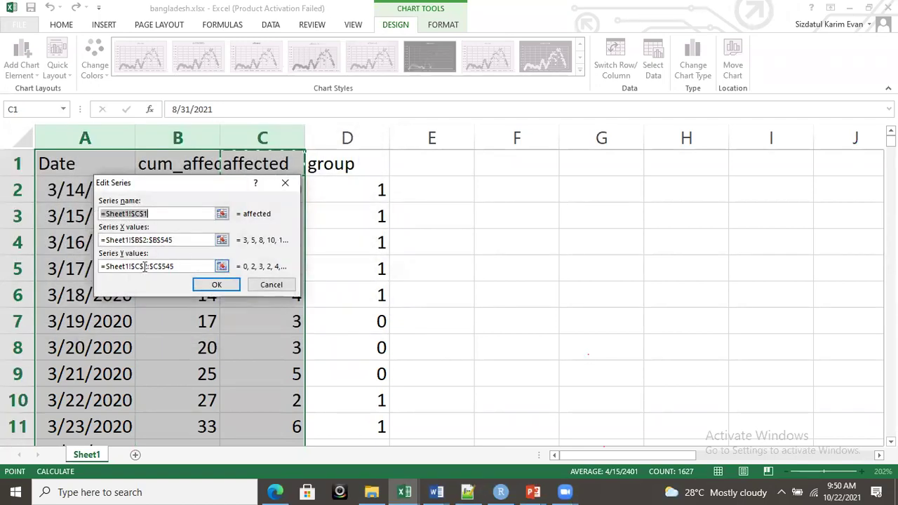
click(219, 284)
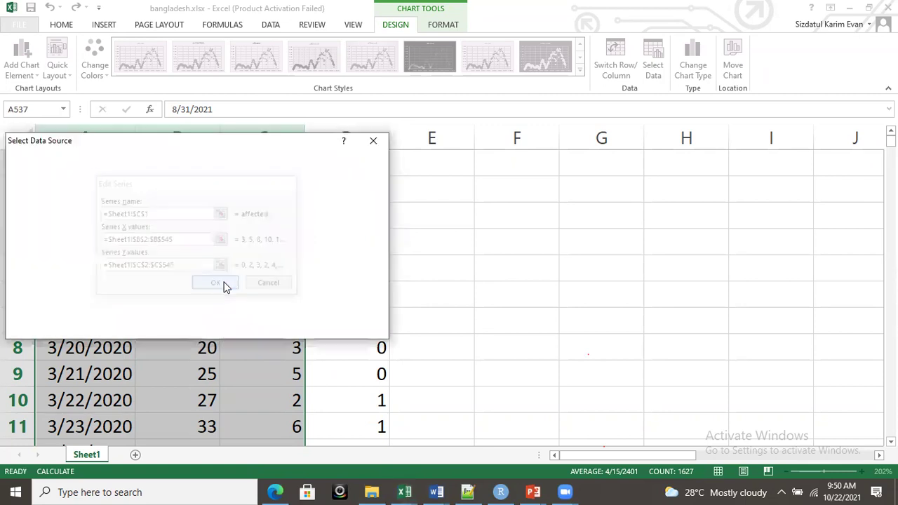
click(373, 140)
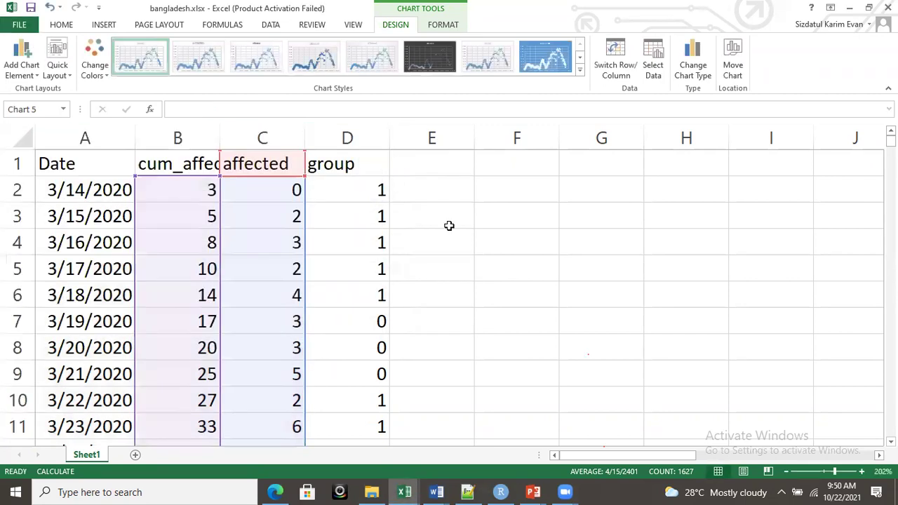
Change the affected series' chart type to Scatter with Smooth Lines and Markers
drag(890, 139, 890, 427)
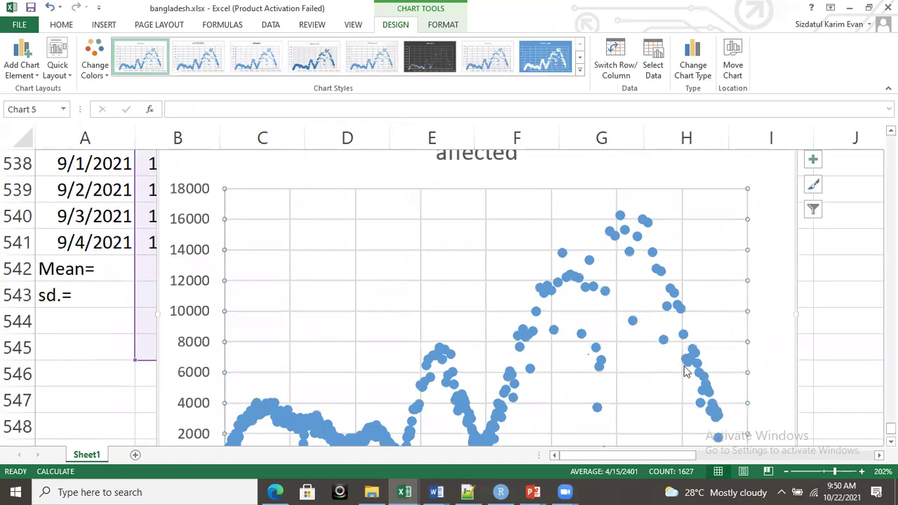
right_click(575, 335)
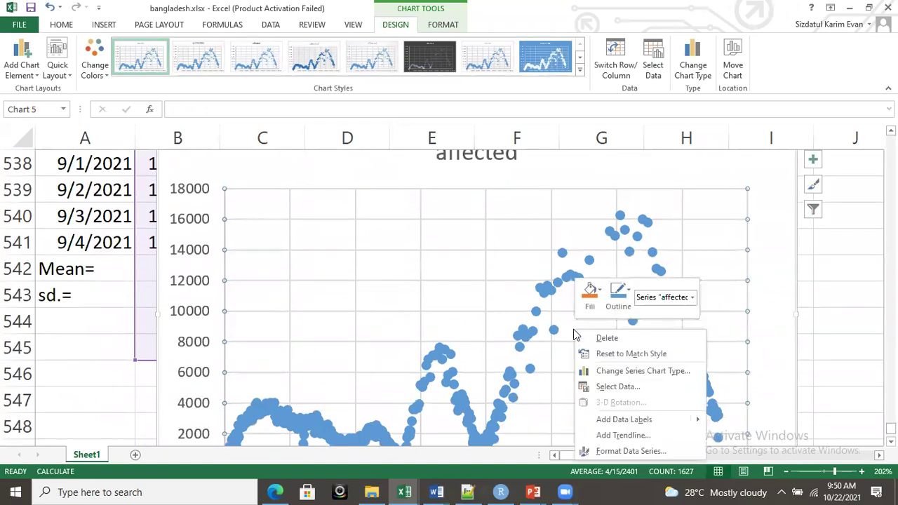
click(650, 371)
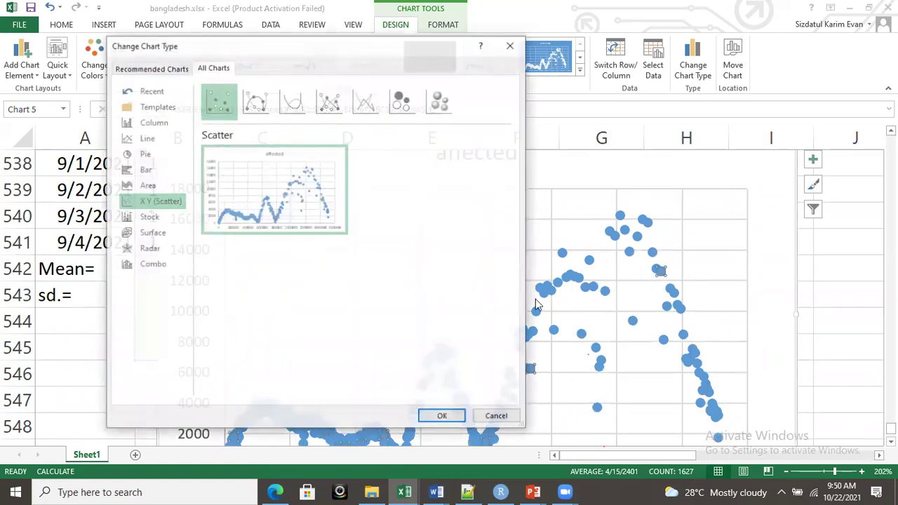
click(255, 100)
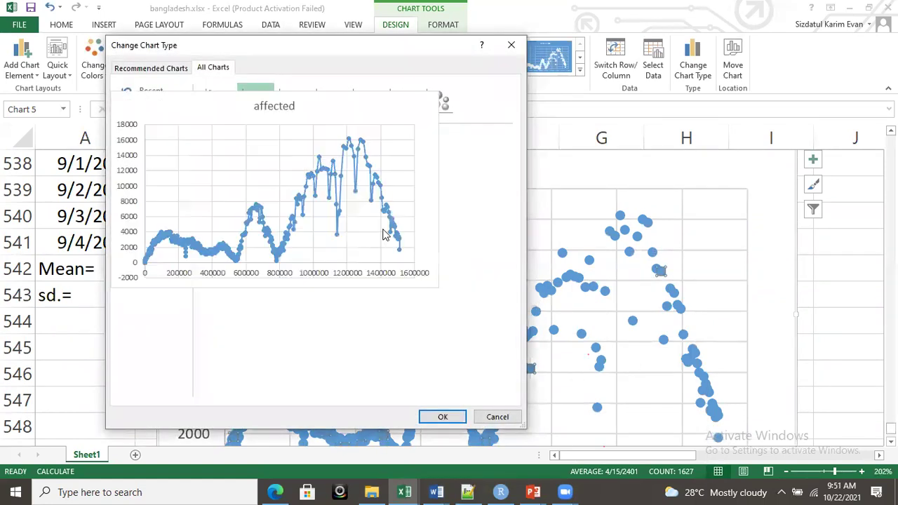
click(442, 417)
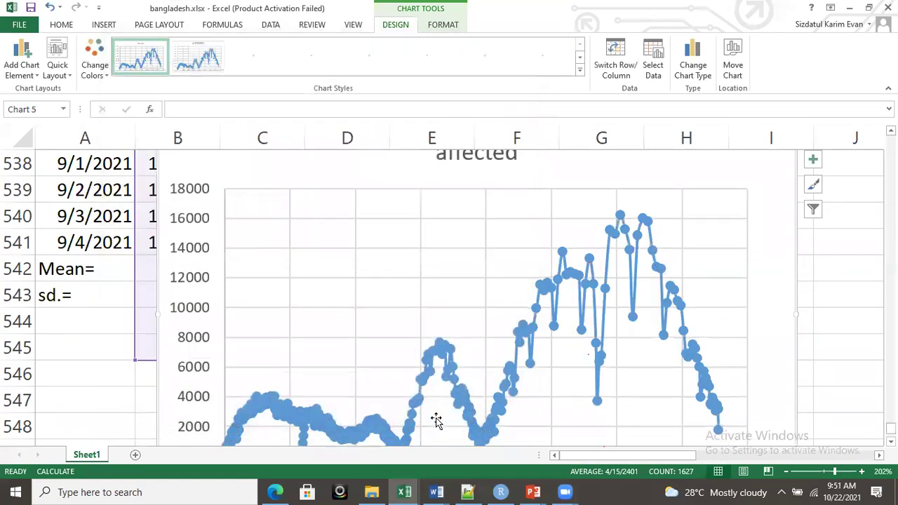
Change the affected chart to a Clustered Bar chart, then delete the chart from the sheet
right_click(586, 352)
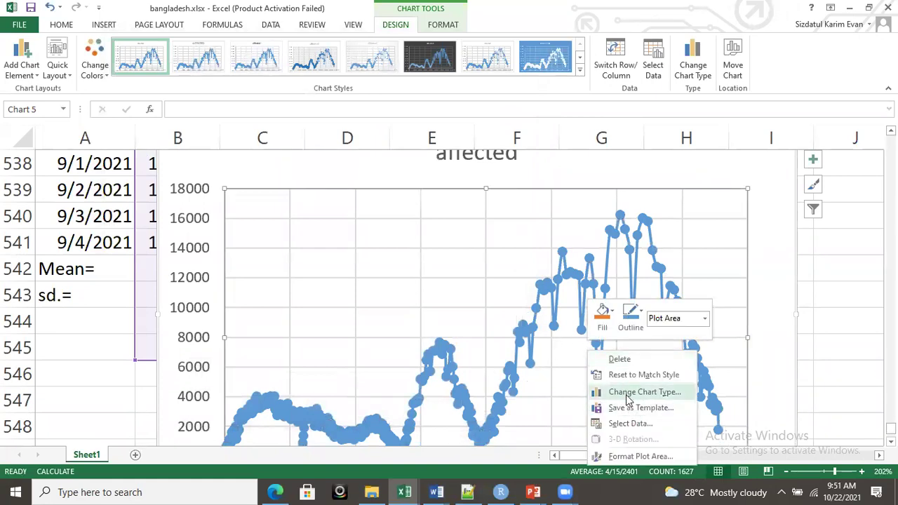
click(627, 392)
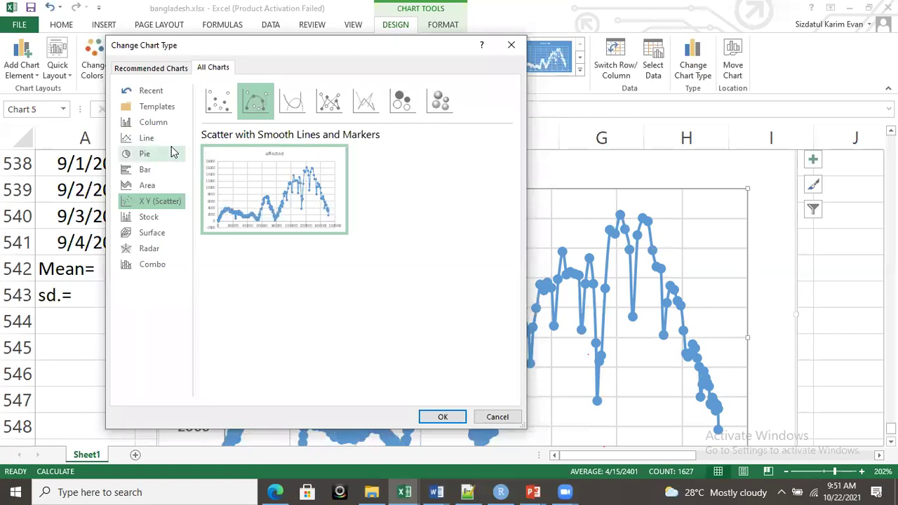
click(143, 171)
mouse_move(299, 213)
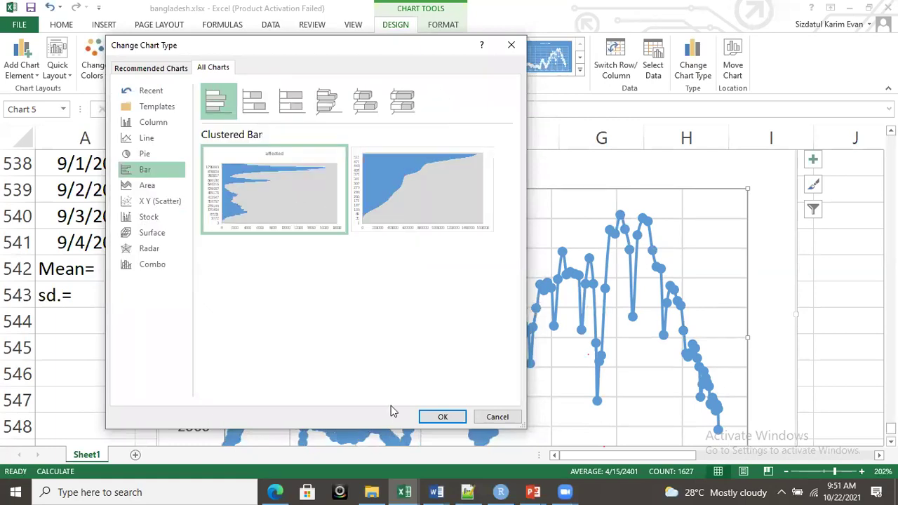
mouse_move(266, 200)
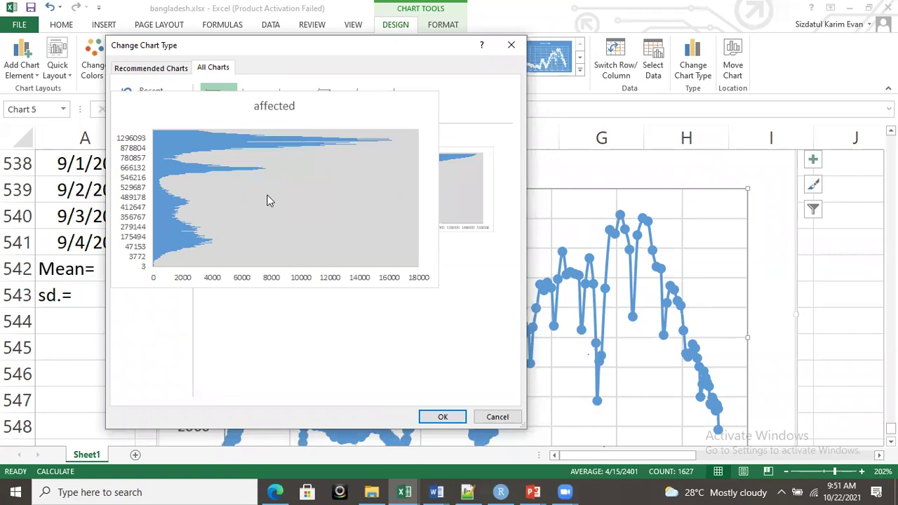
click(430, 418)
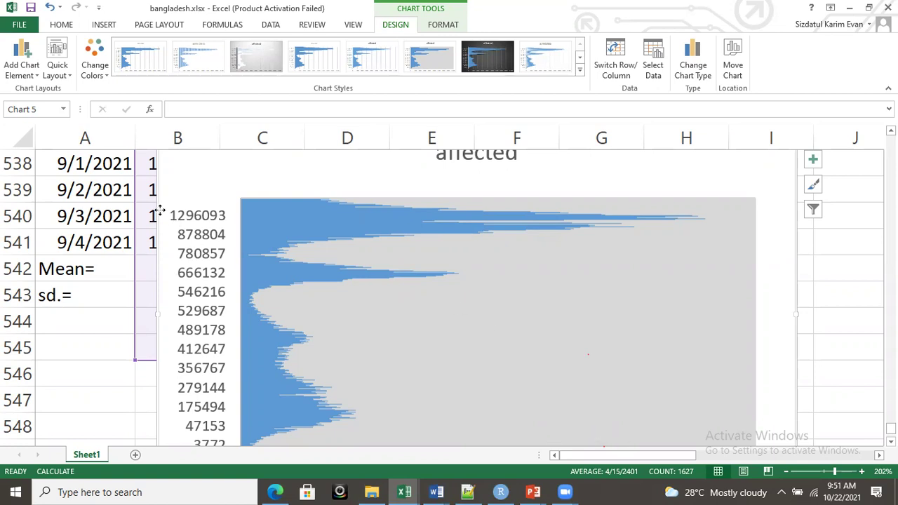
key(Delete)
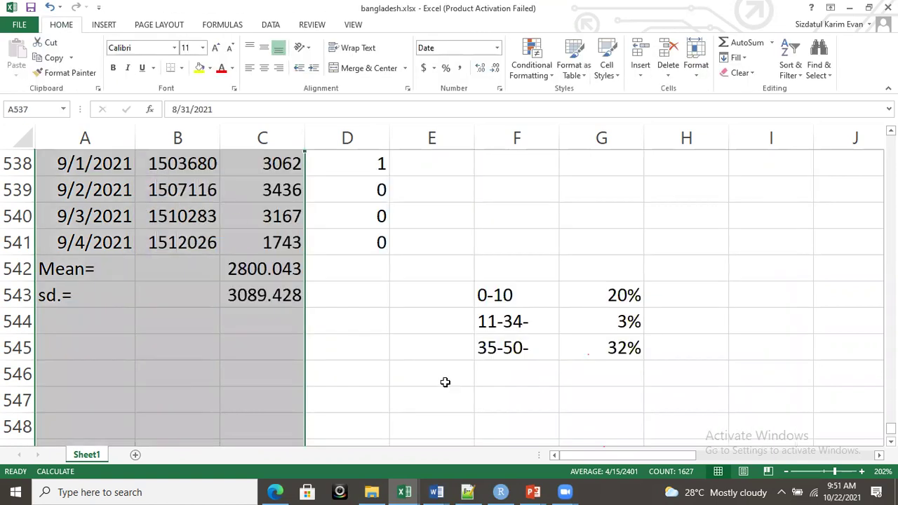
Switch to chap3_data_exploration.ppt in PowerPoint and page from the Histograms slide to the Box Plots slide
click(533, 490)
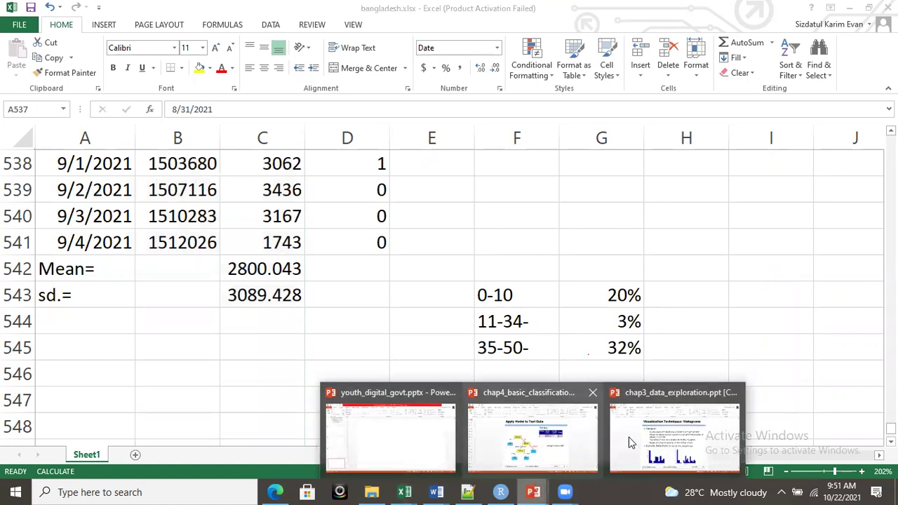
click(668, 425)
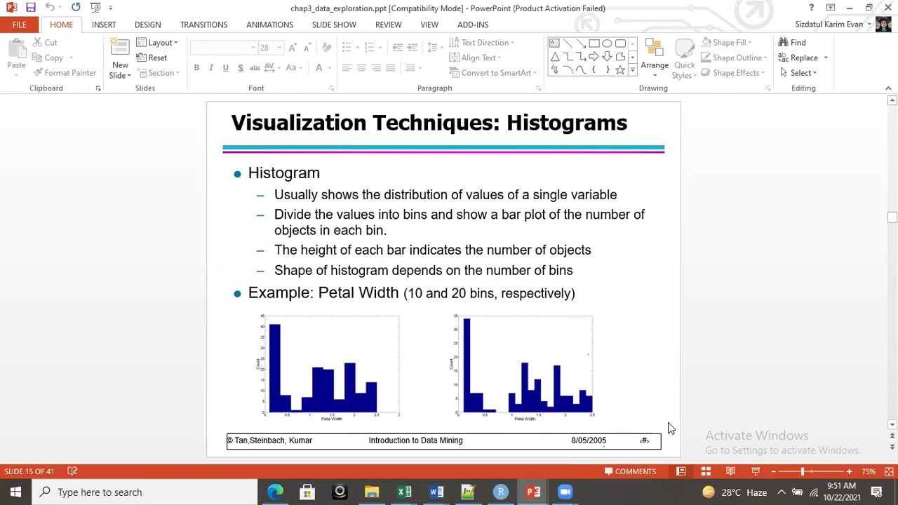
scroll(668, 422, down, 1)
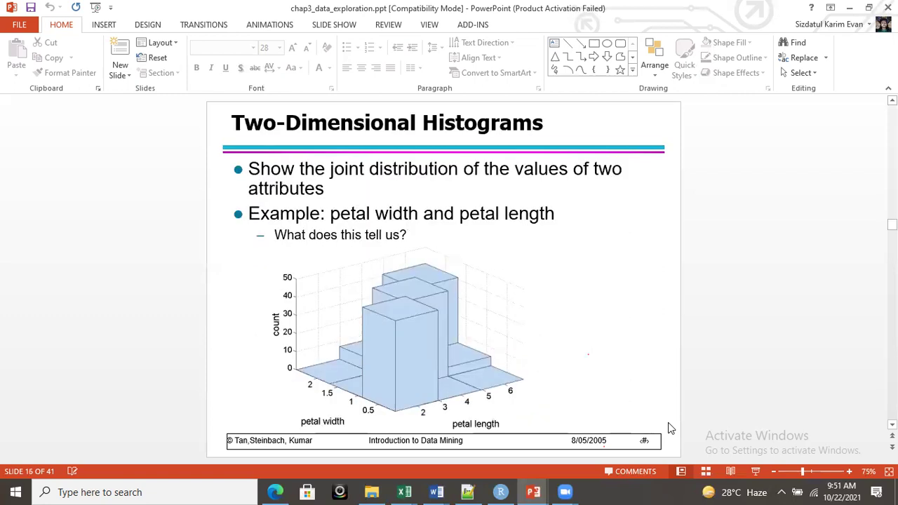
scroll(670, 427, down, 1)
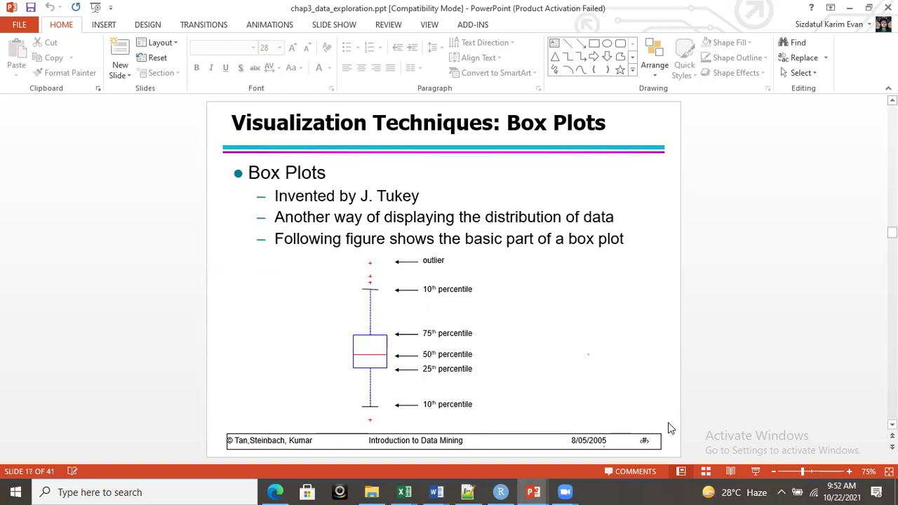